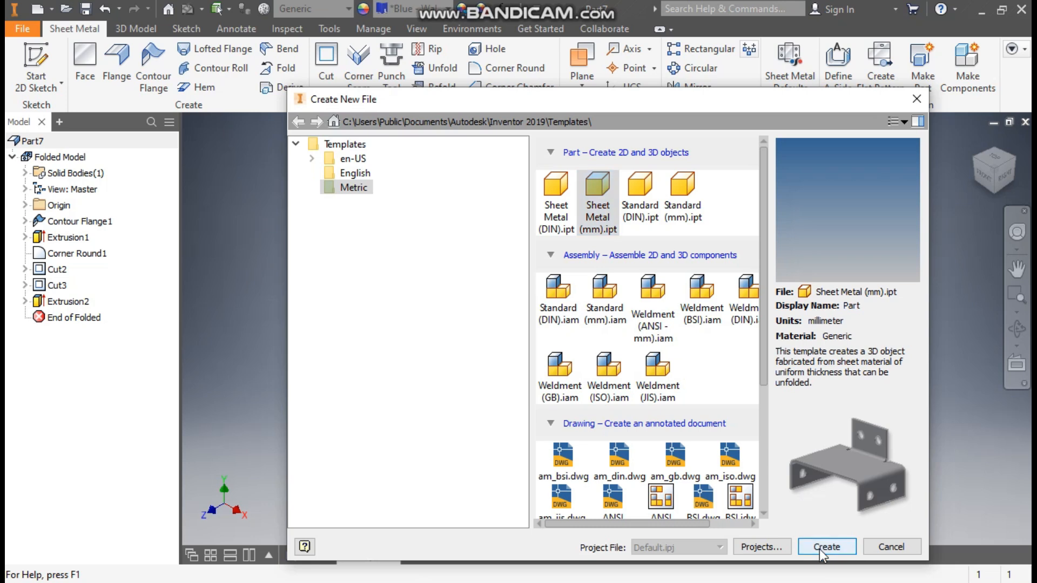
Step: Sketch an open C-shaped line profile on the YZ plane, starting at the origin, about 13 mm wide and 76 mm tall
click(34, 75)
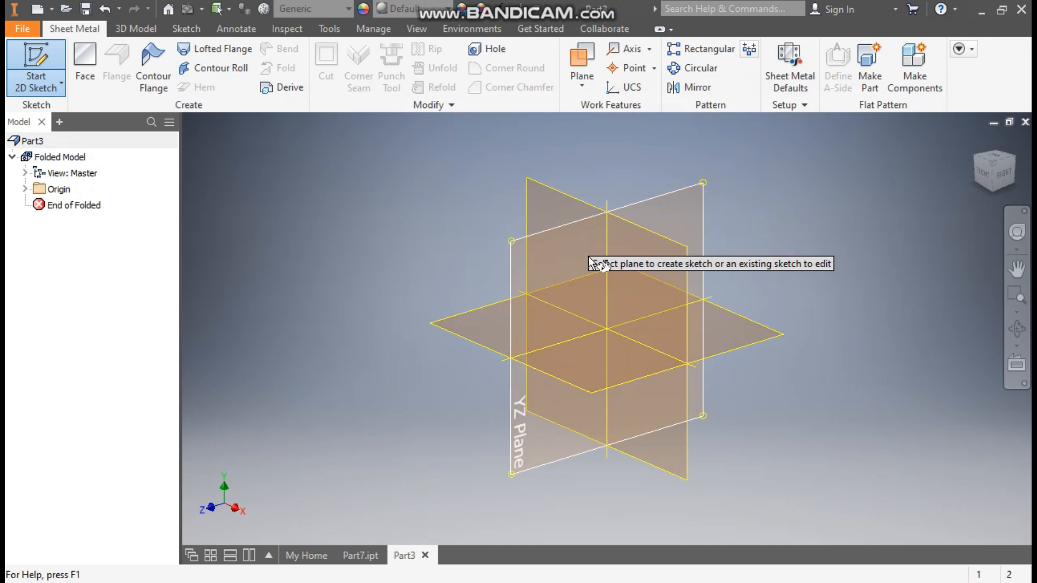
click(527, 240)
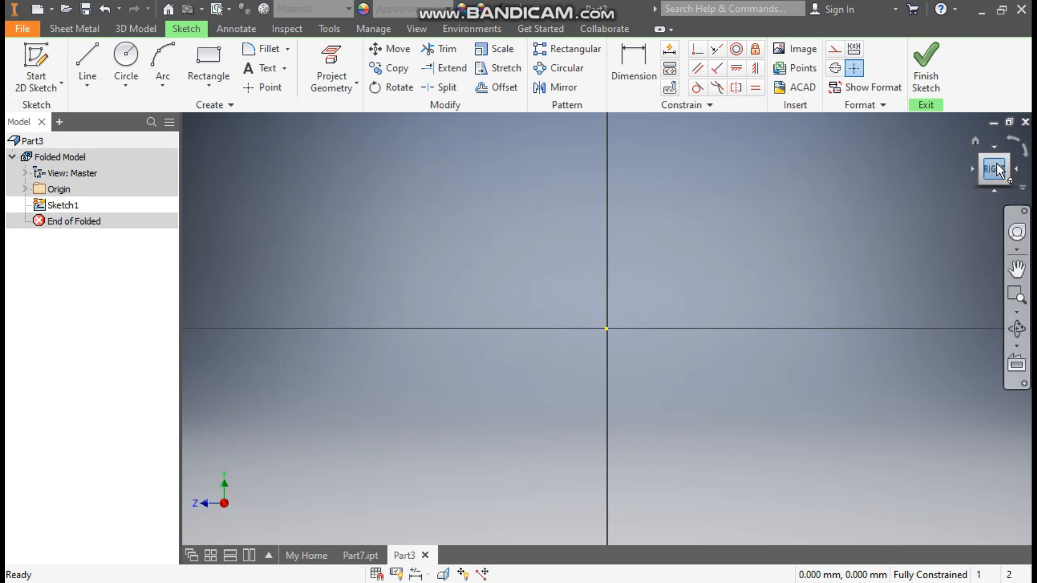
click(87, 50)
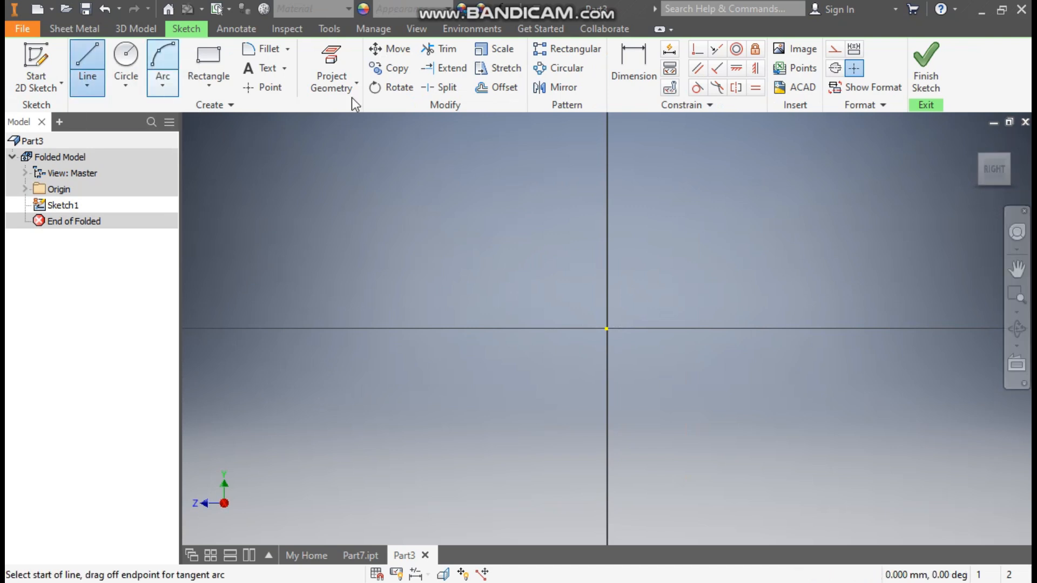
click(604, 329)
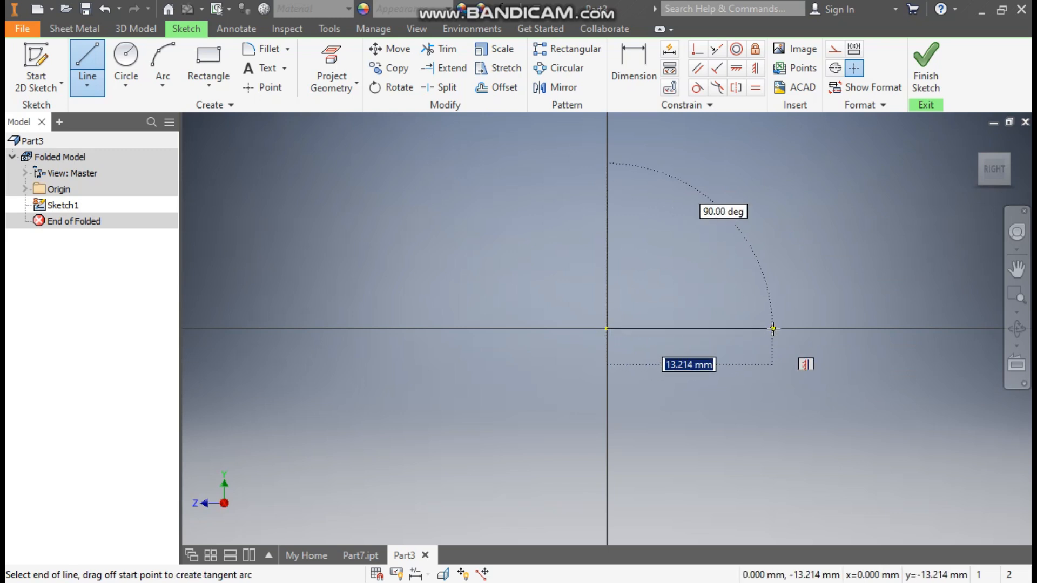
scroll(585, 413, down, 5)
middle_drag(585, 413, 537, 456)
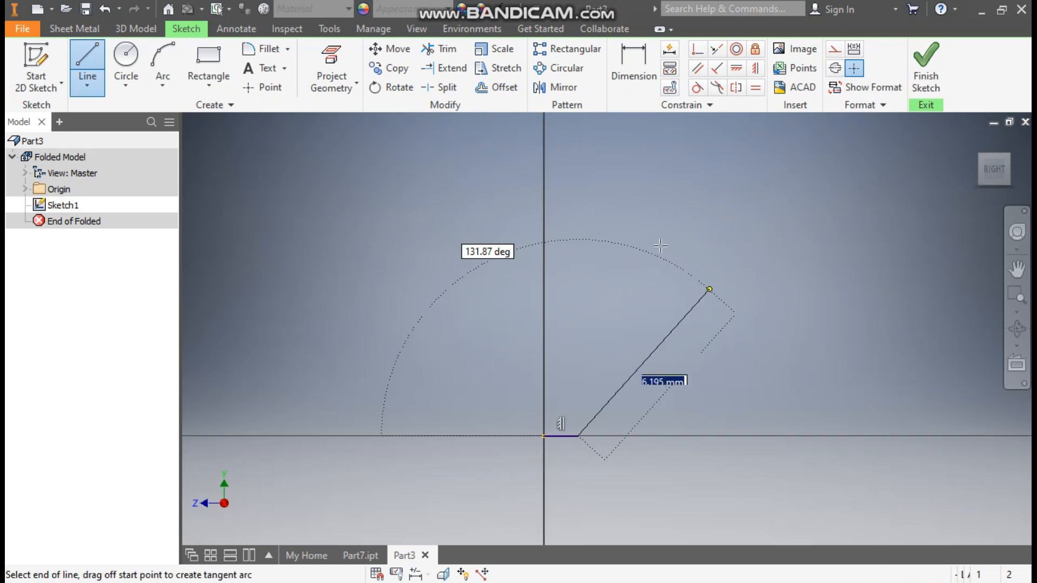
click(578, 239)
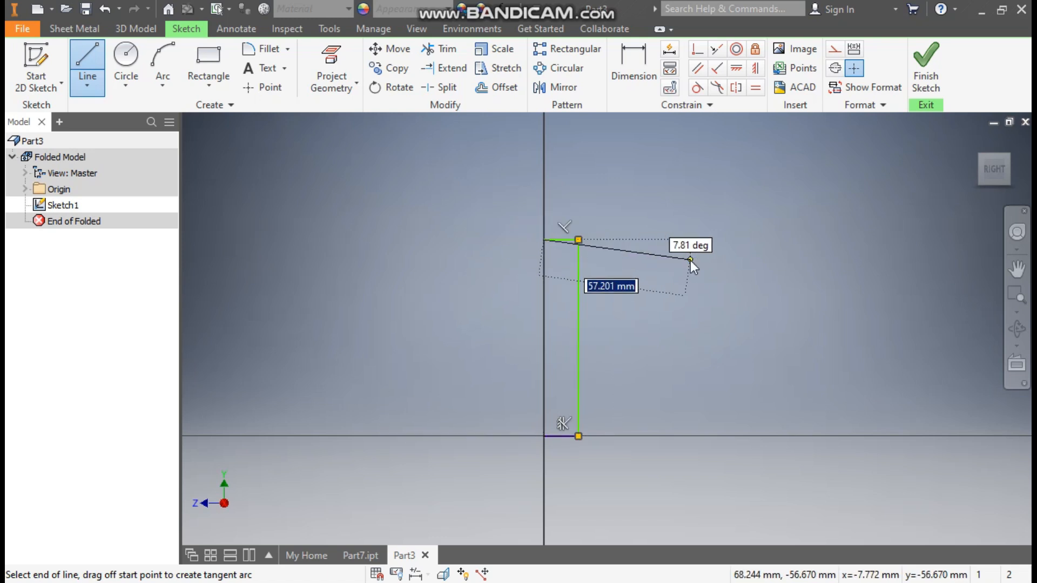
key(Escape)
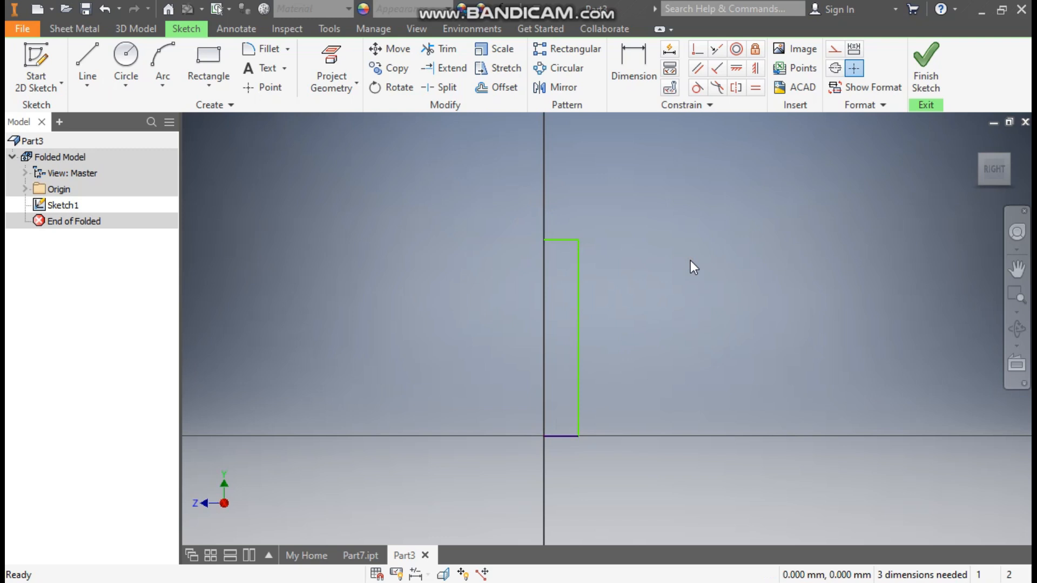
Step: Dimension the profile's vertical line to 95.4 mm
click(620, 55)
click(577, 311)
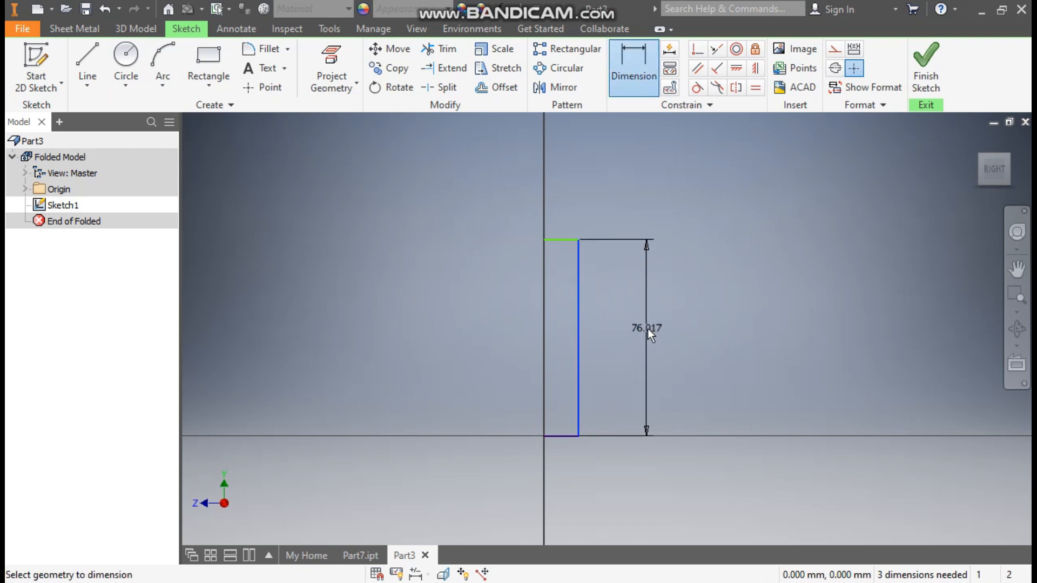
click(647, 329)
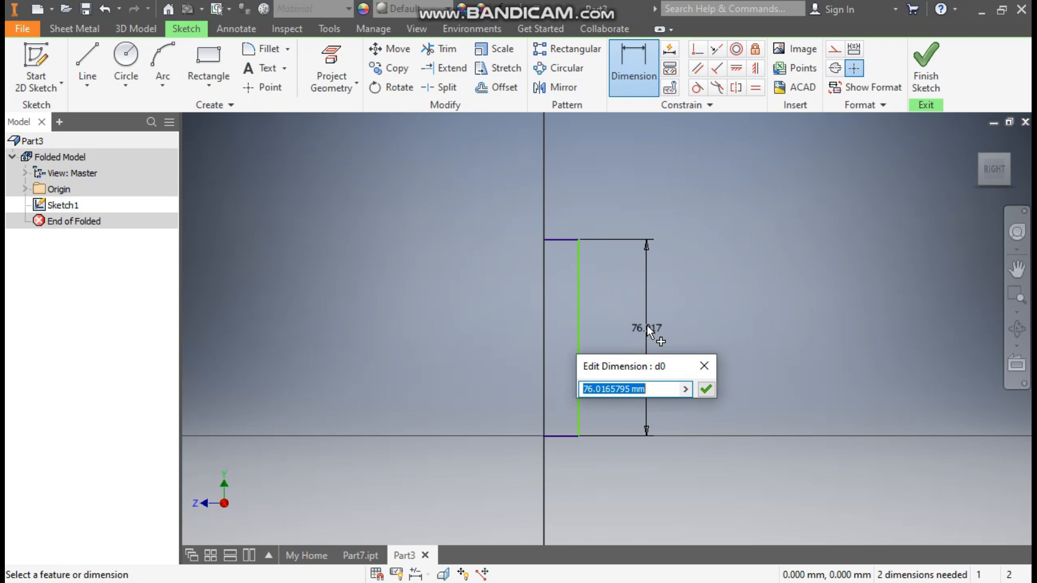
text(95.4)
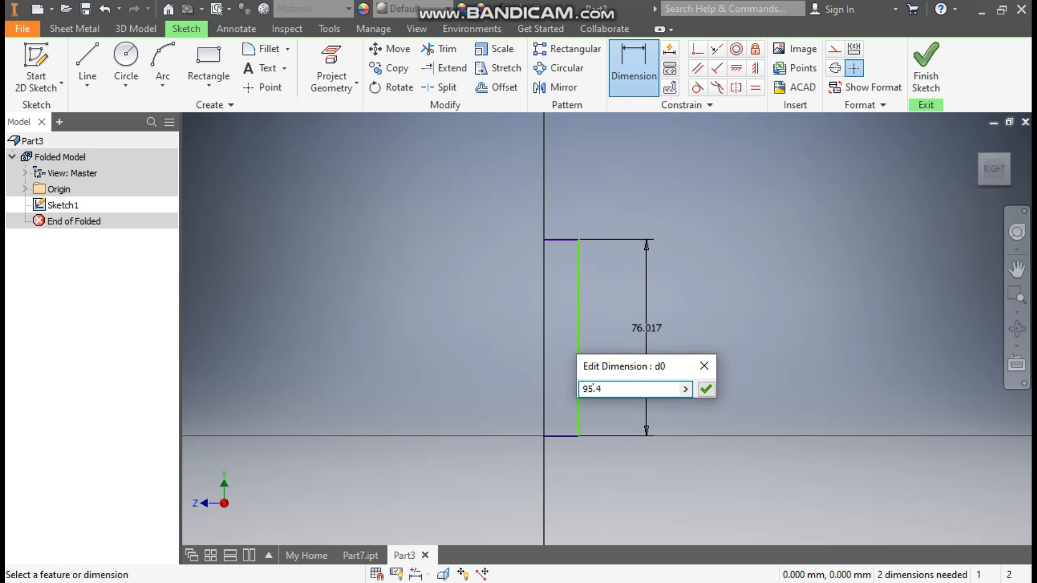
key(Return)
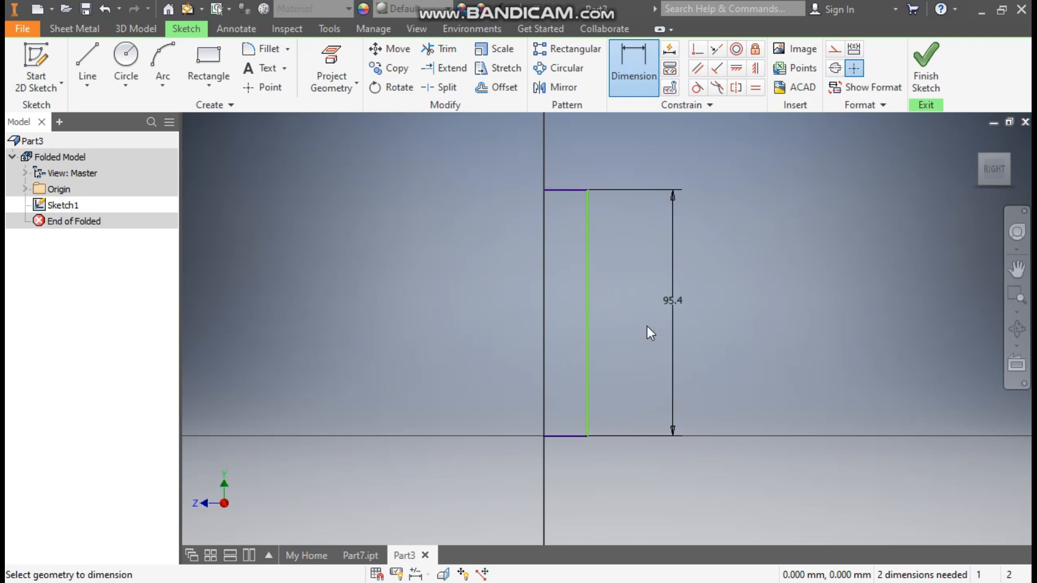
Step: Dimension the upper and lower horizontal lines to 20 mm each and finish the sketch
click(566, 174)
text(20)
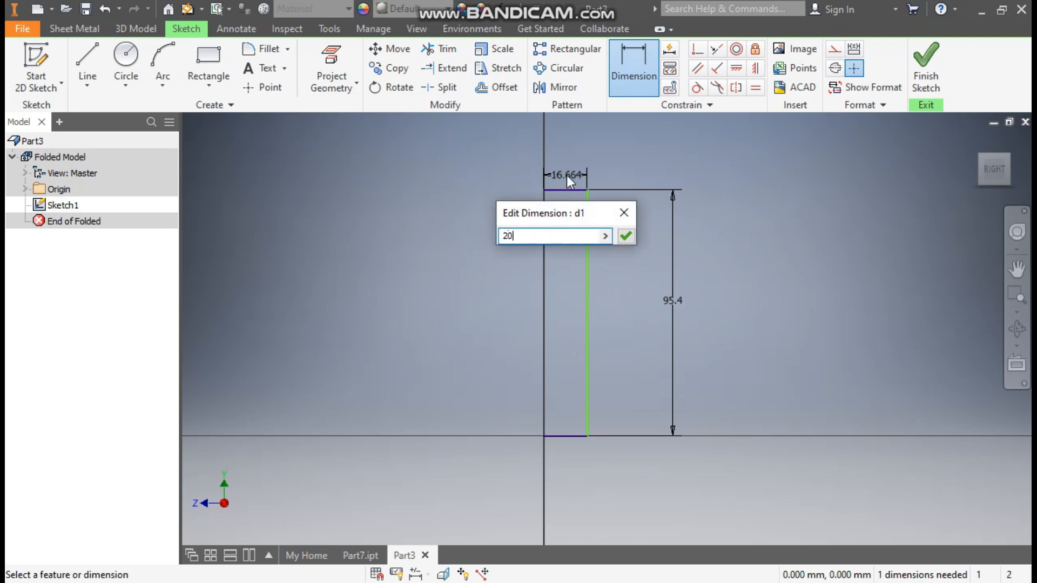
key(Return)
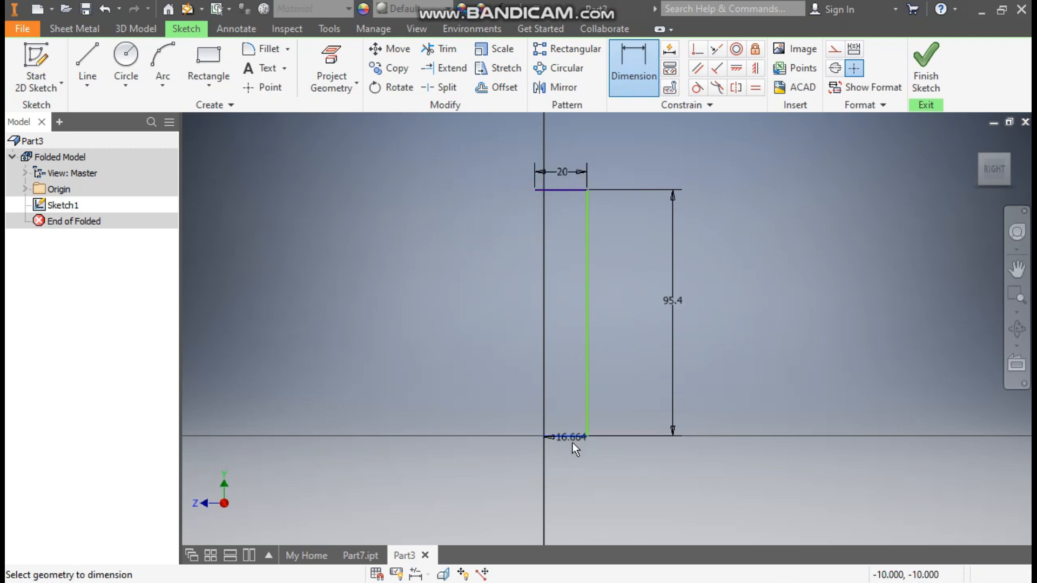
click(572, 457)
text(20)
key(Return)
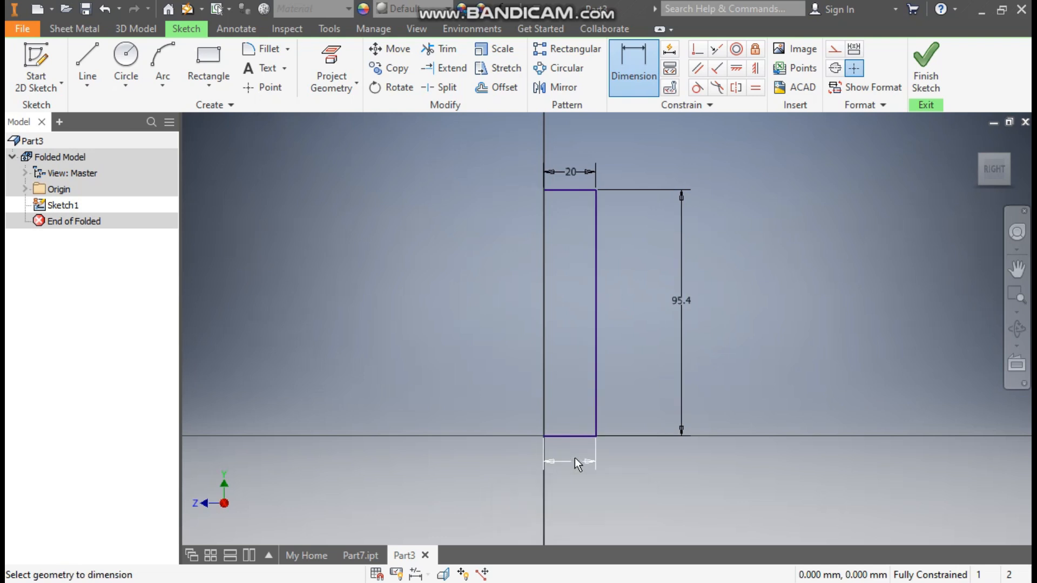
click(925, 74)
Step: Start a Contour Flange from the C-shaped profile and flip the offset so the sheet thickness lies inside the profile
mouse_move(613, 289)
middle_down()
mouse_move(636, 387)
mouse_move(606, 436)
middle_up()
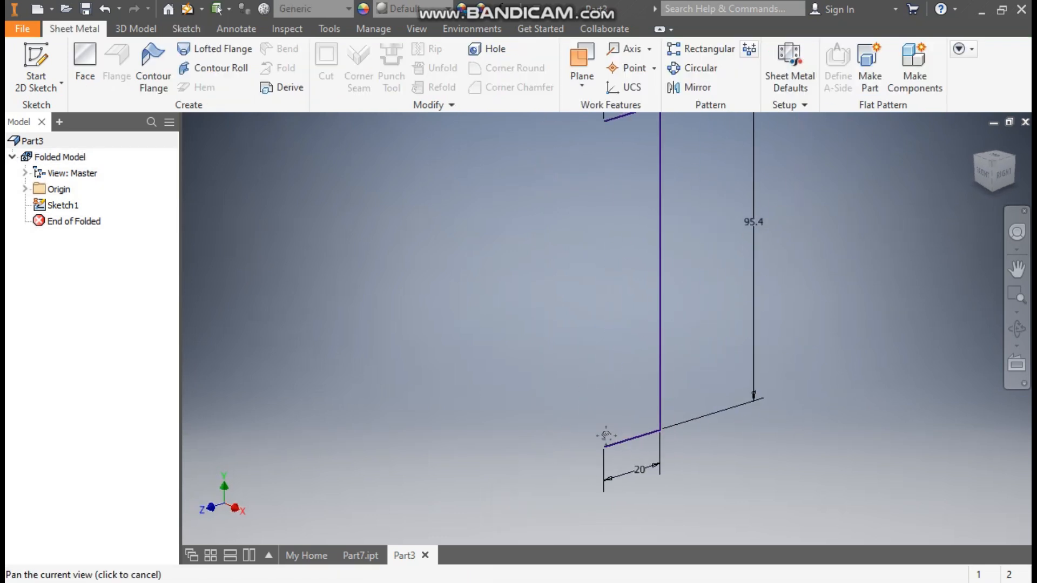
scroll(606, 435, down, 1)
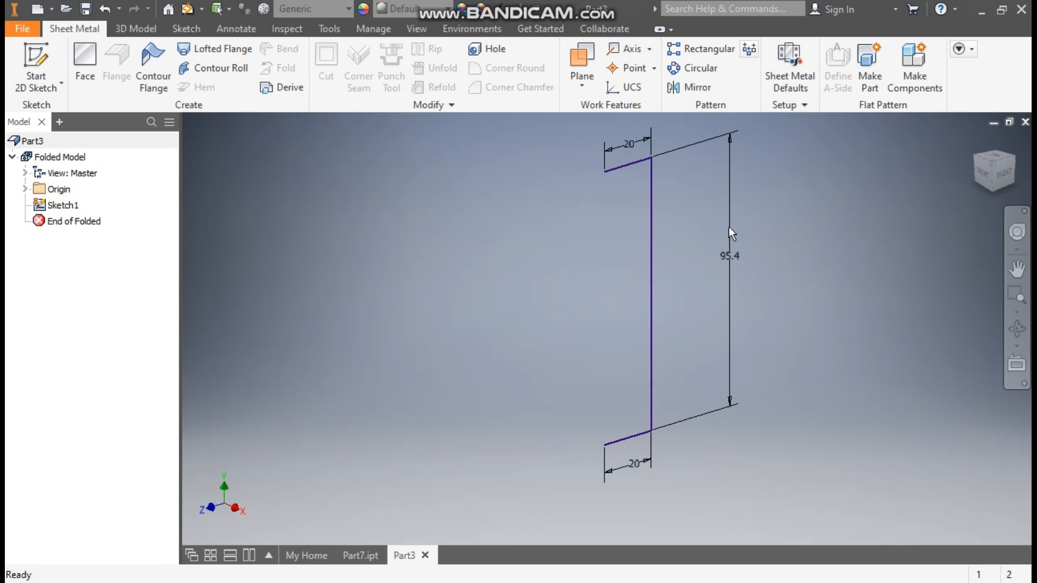
click(154, 75)
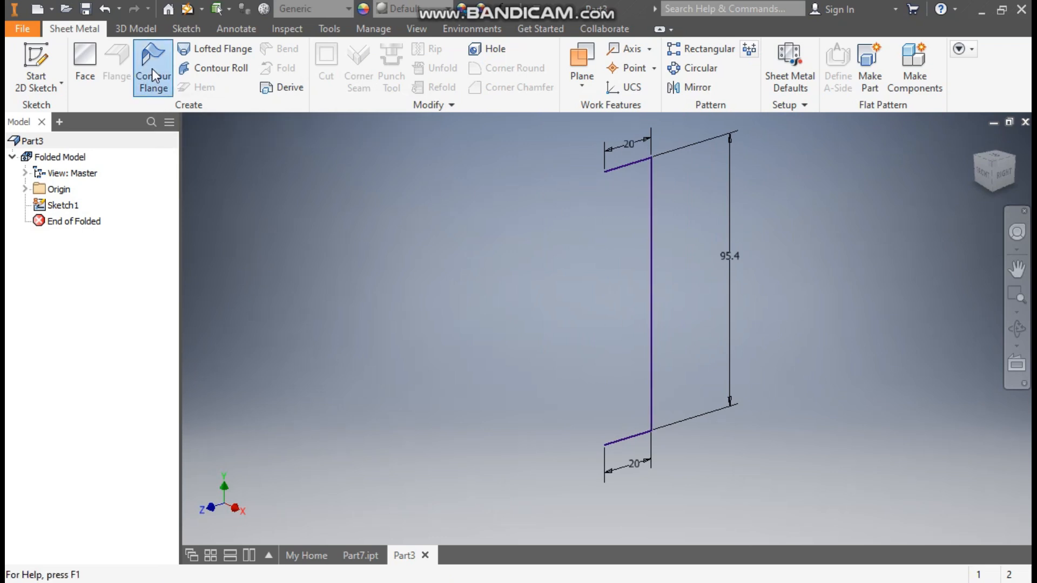
click(1006, 175)
scroll(589, 221, up, 3)
middle_drag(587, 217, 823, 189)
middle_drag(762, 215, 799, 226)
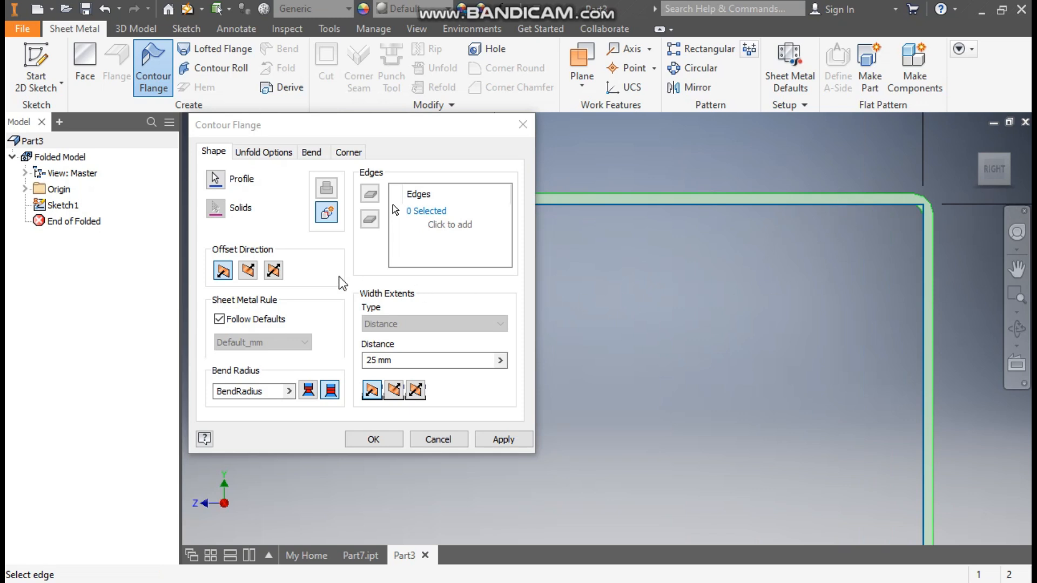
click(248, 272)
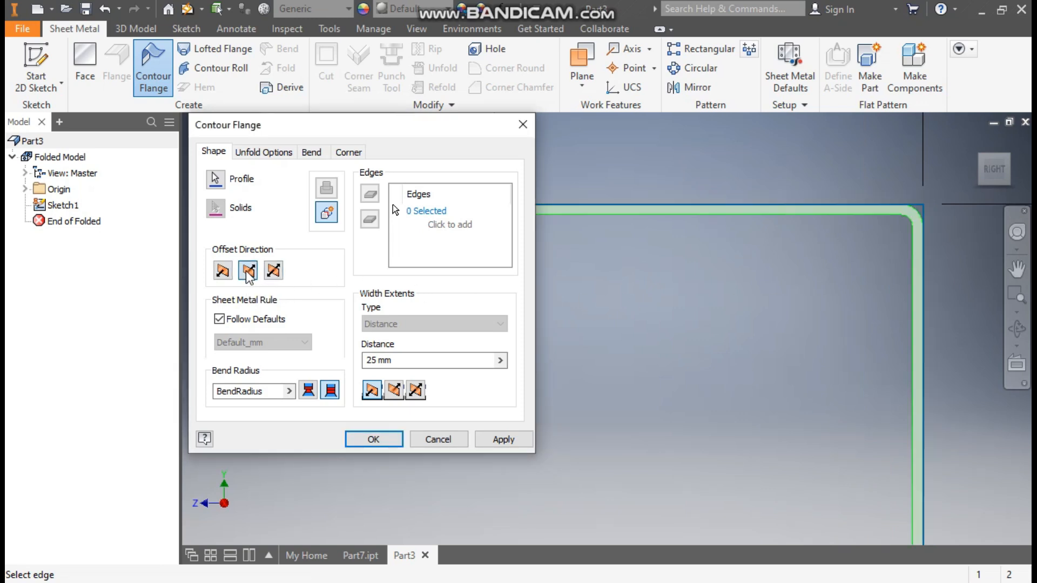
scroll(775, 188, down, 5)
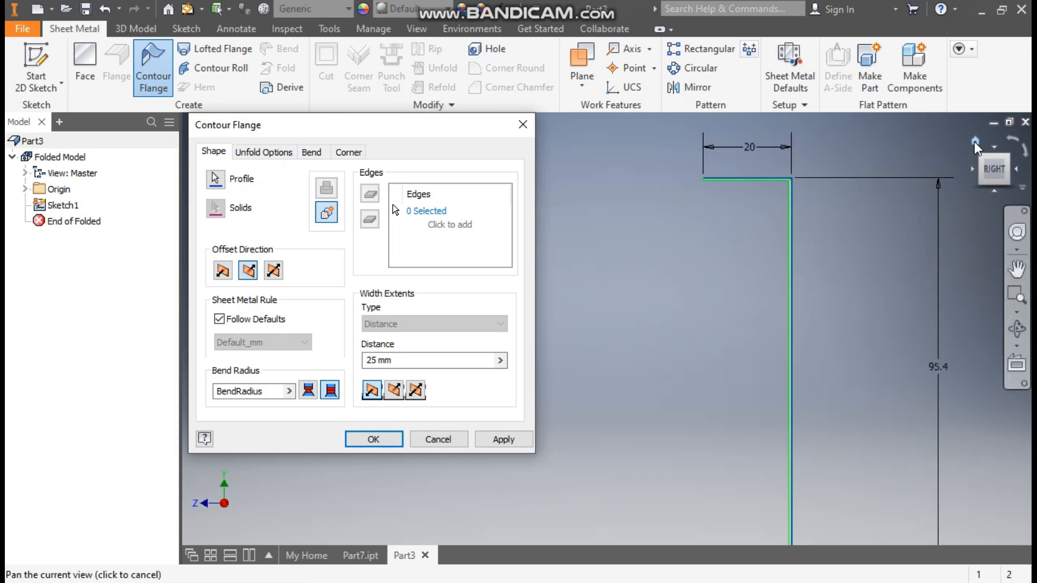
click(975, 142)
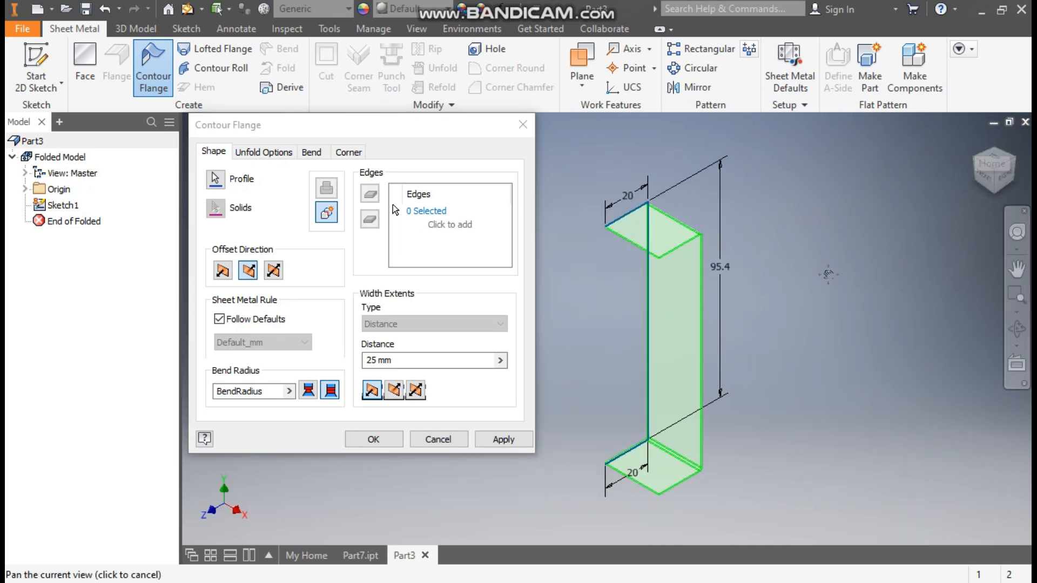
Step: Extend the contour flange symmetrically about the sketch plane with a width of 115 mm and create it
click(415, 389)
click(393, 360)
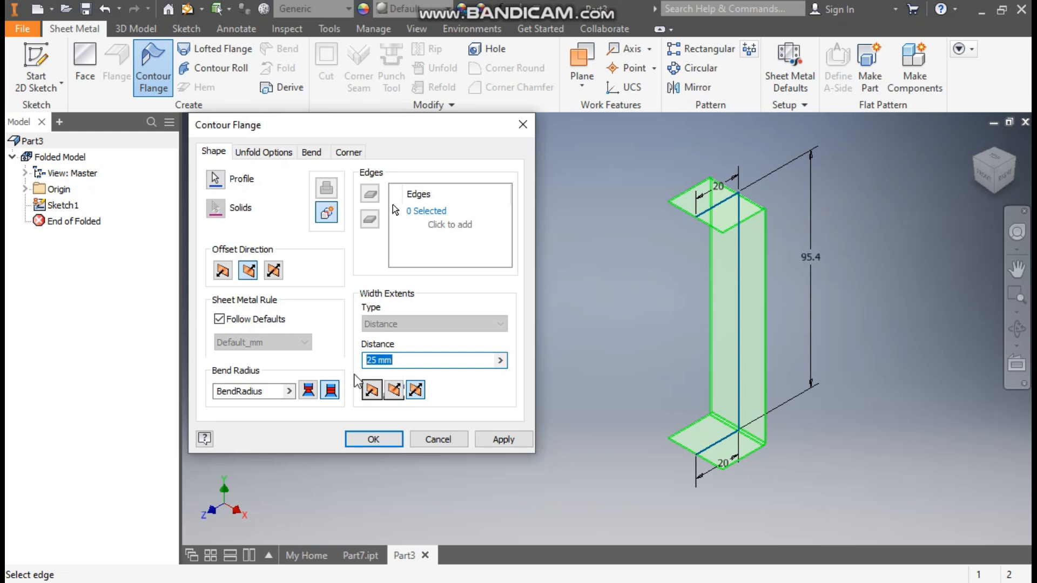
text(115)
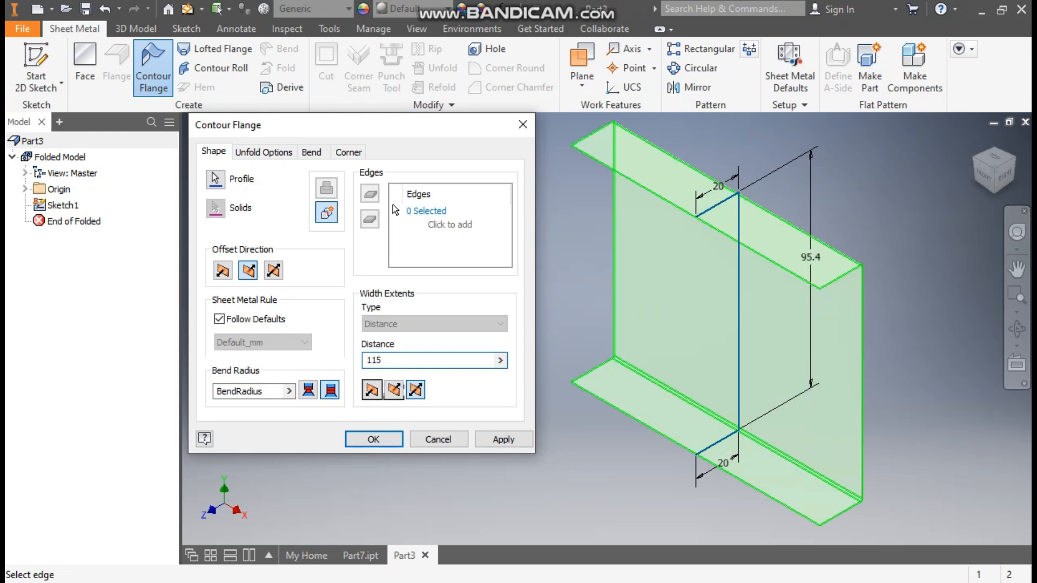
click(372, 439)
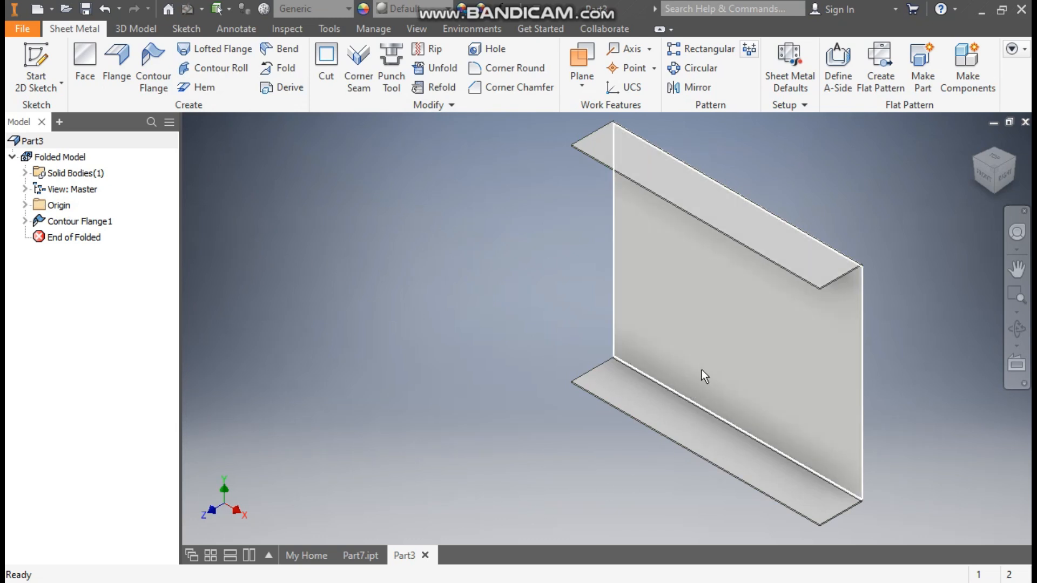
Step: Sketch a vertical center-to-center slot on the inner web face, centred across its width and straddling the bottom edge, with a radius of about 24 mm
click(734, 330)
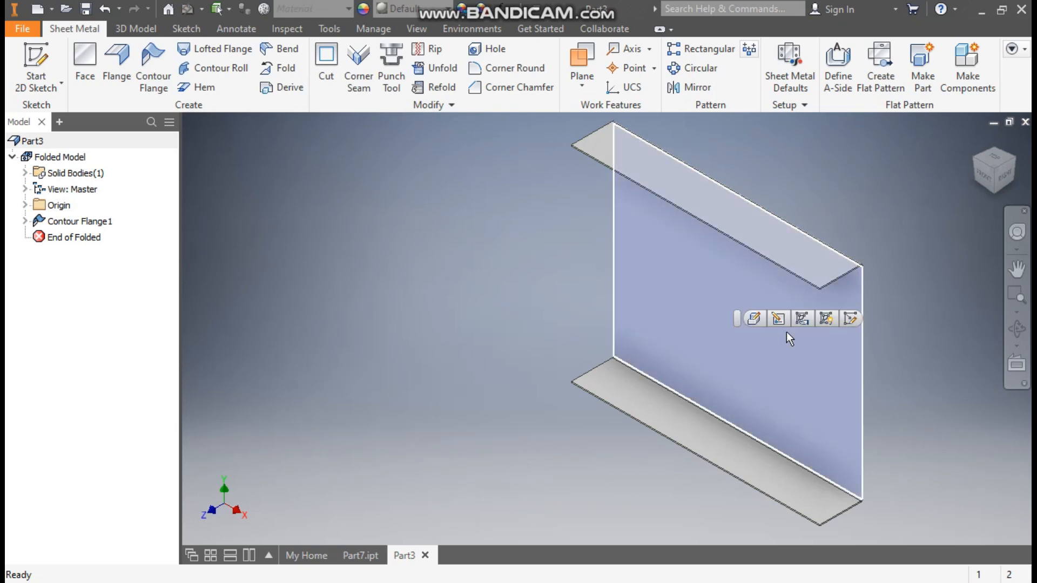
click(849, 316)
mouse_move(724, 232)
middle_down()
mouse_move(768, 315)
mouse_move(757, 322)
middle_up()
scroll(757, 322, up, 1)
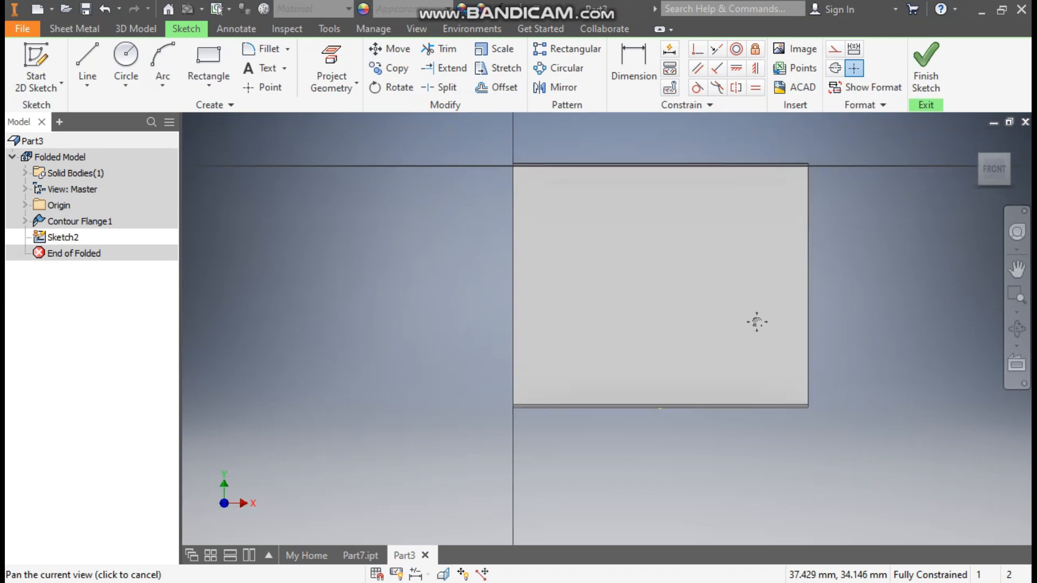
click(218, 83)
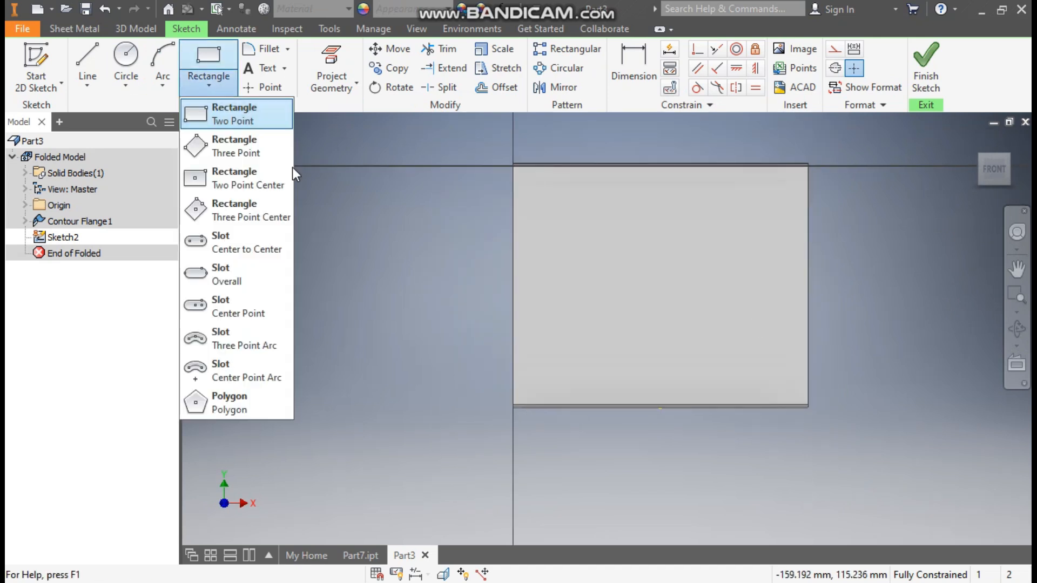
click(236, 244)
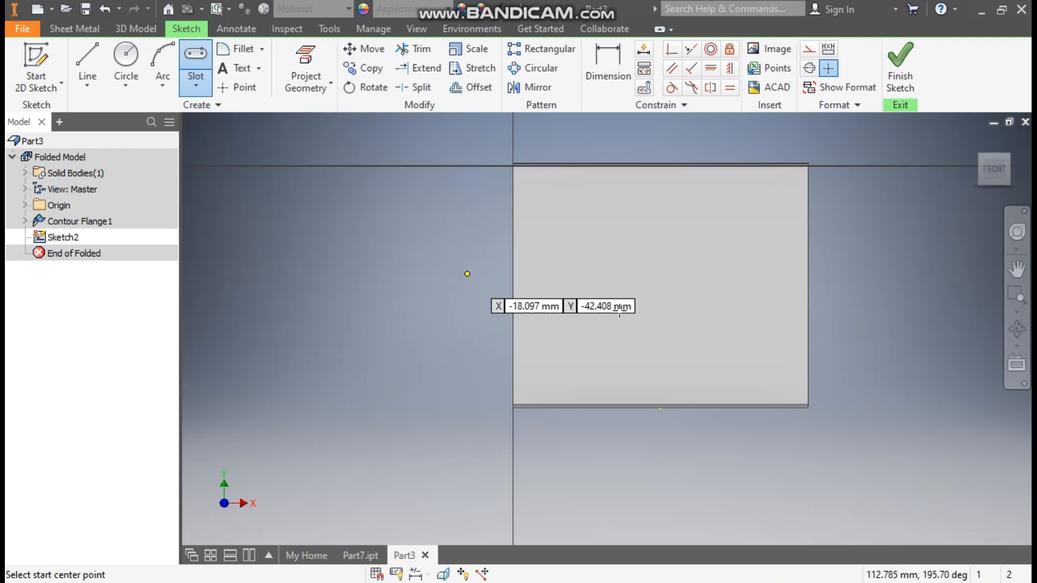
click(659, 325)
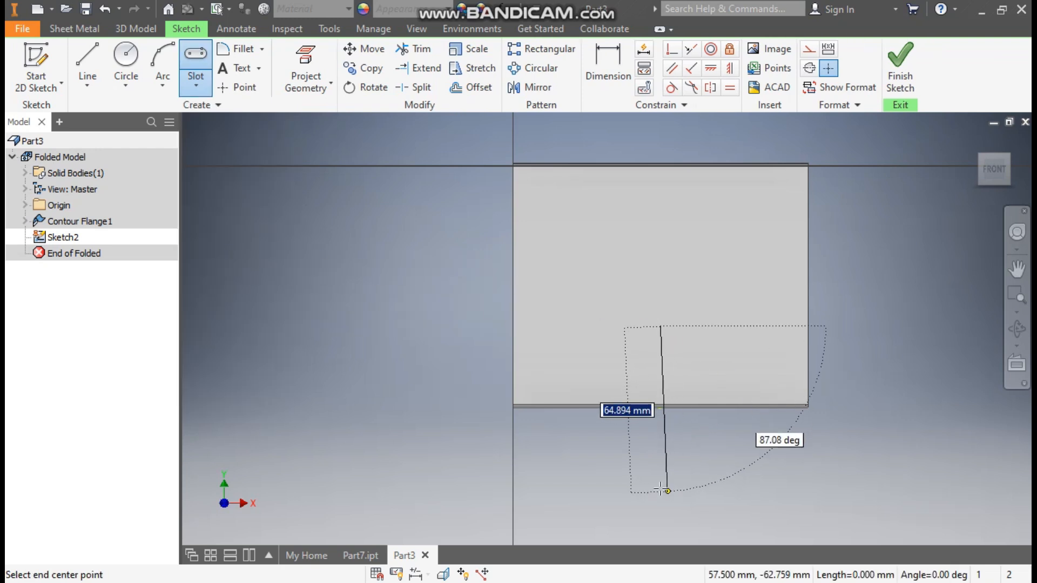
click(660, 483)
click(721, 480)
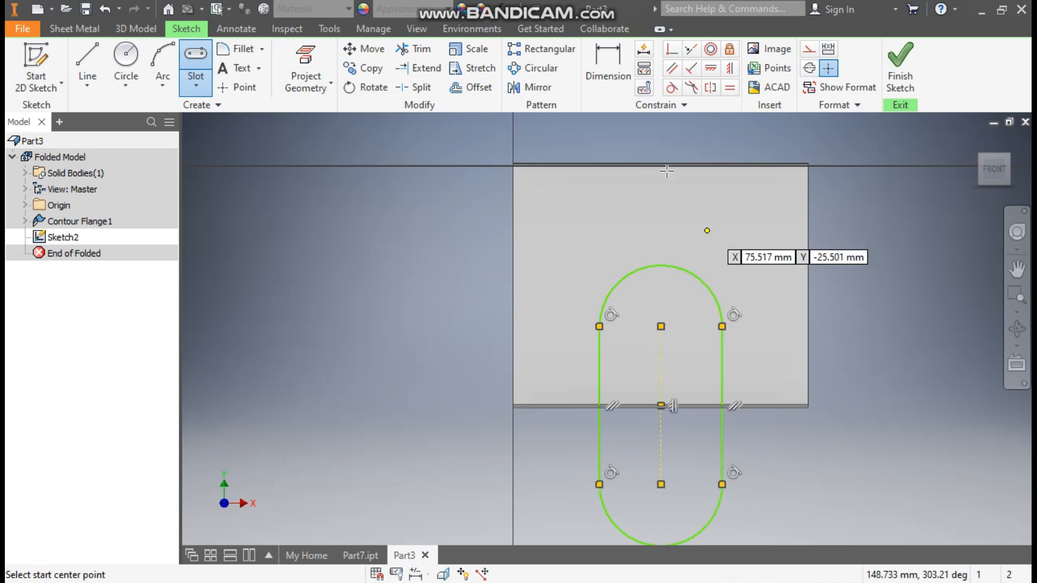
Step: Dimension the slot's upper end arc to a radius of 20 mm
click(608, 67)
click(682, 265)
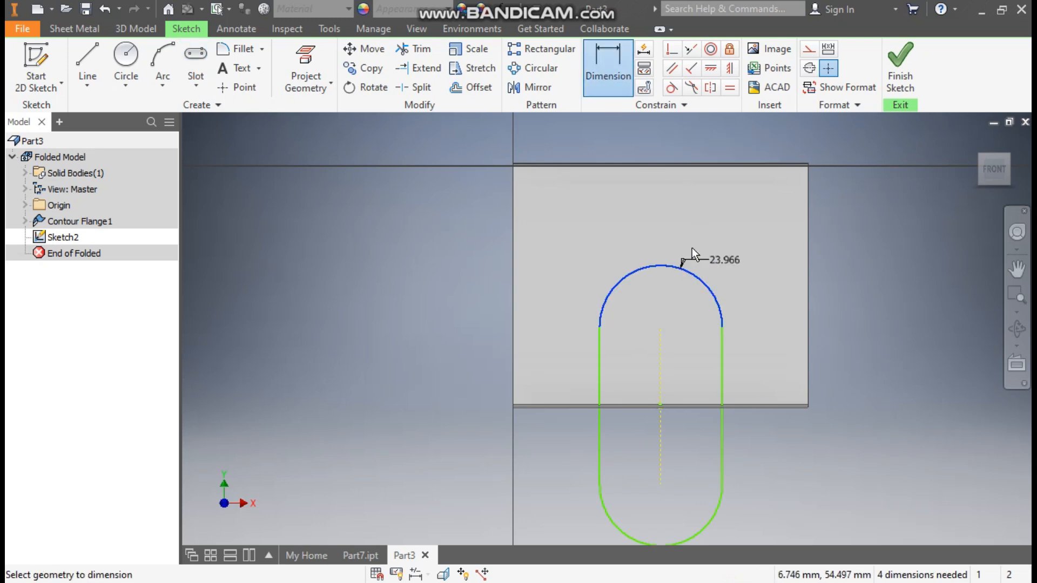
click(701, 237)
text(20)
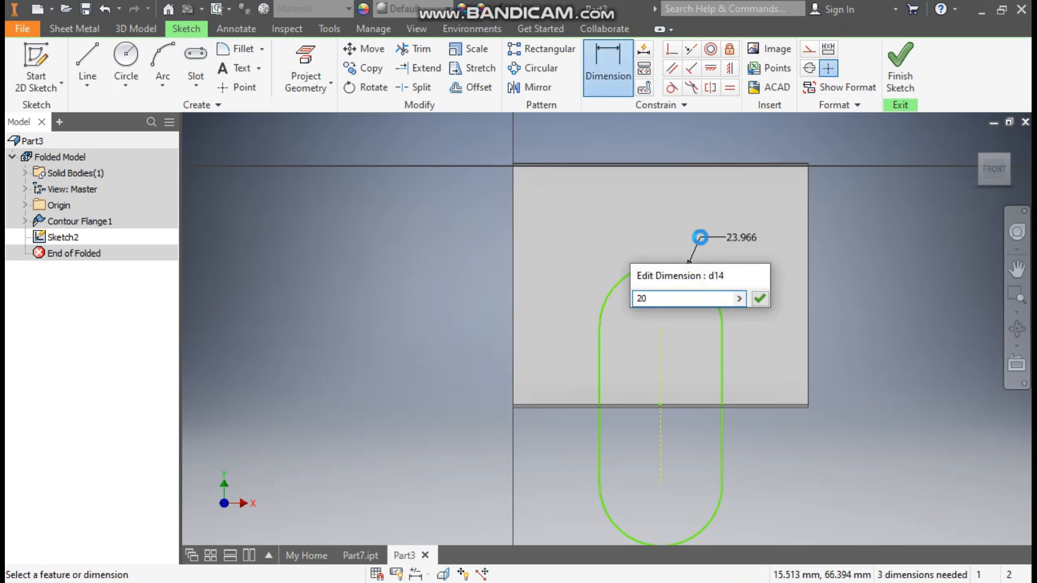
key(Return)
Step: Dimension the slot's center-to-center distance to 40 mm
click(660, 358)
click(701, 366)
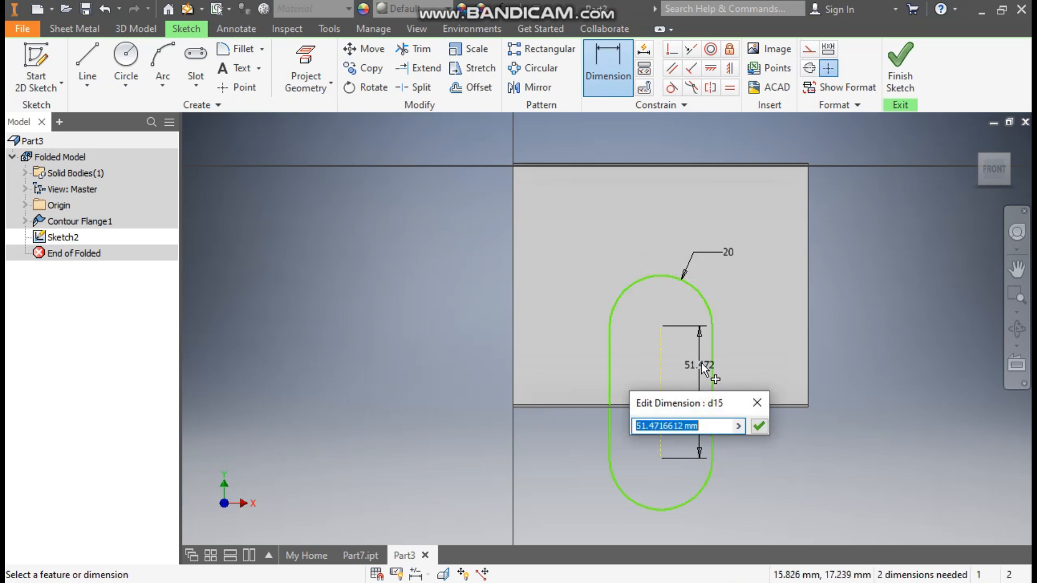
text(40)
key(Return)
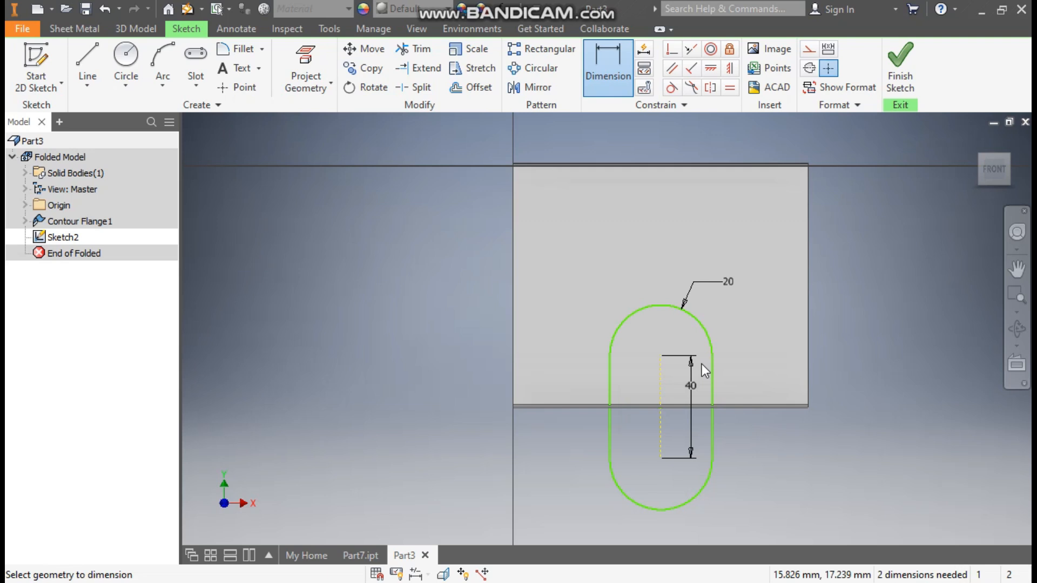
Step: Dimension the vertical distance from the slot's upper arc centre to the part's bottom edge at 30.2 mm
scroll(730, 380, up, 2)
click(712, 413)
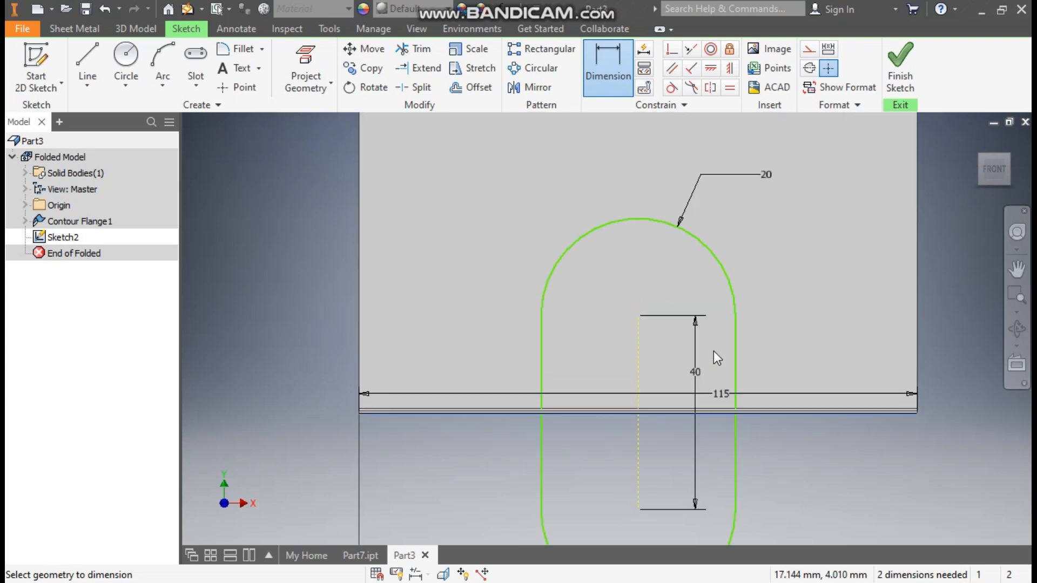
click(639, 319)
click(792, 352)
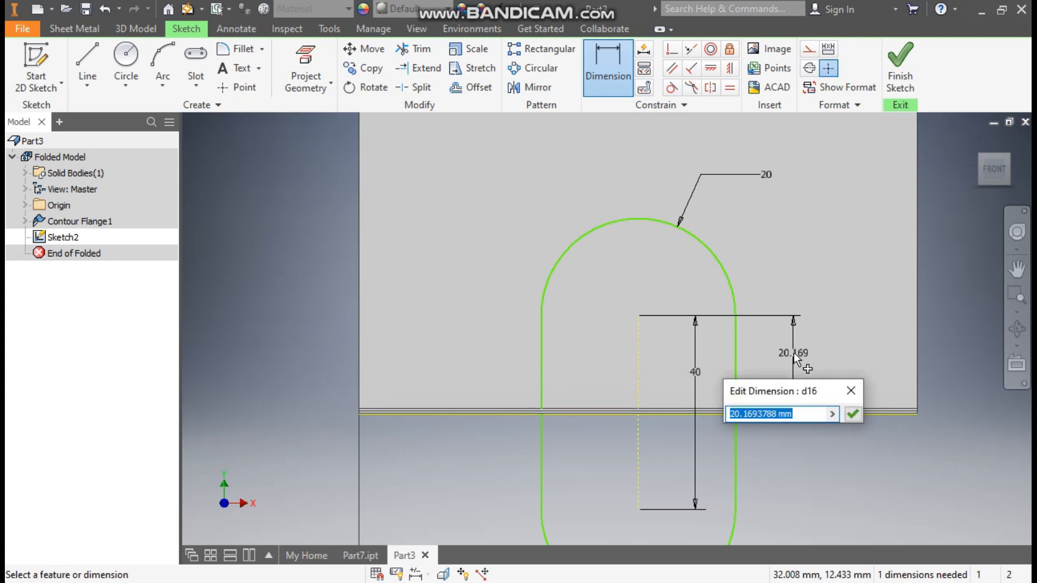
text(30.2)
key(Return)
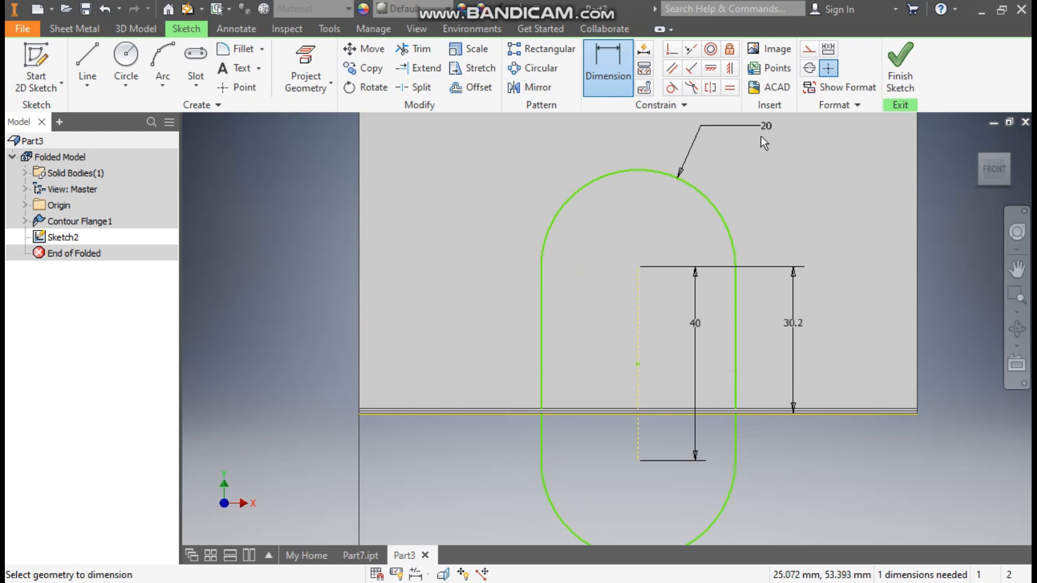
Step: Constrain the slot's centre point vertically in line with the midpoint of the part's bottom edge and finish the sketch
click(730, 69)
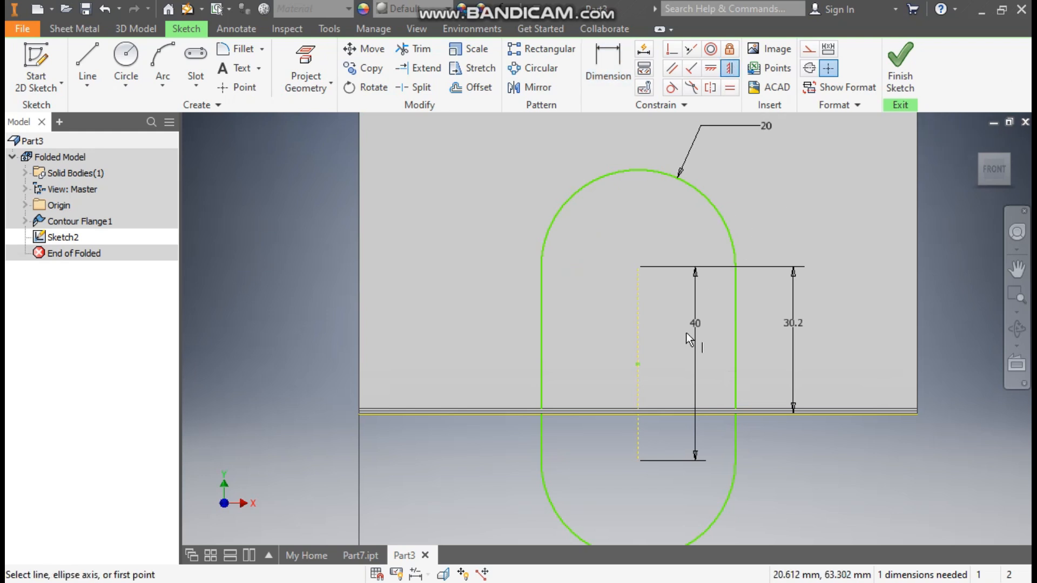
click(637, 365)
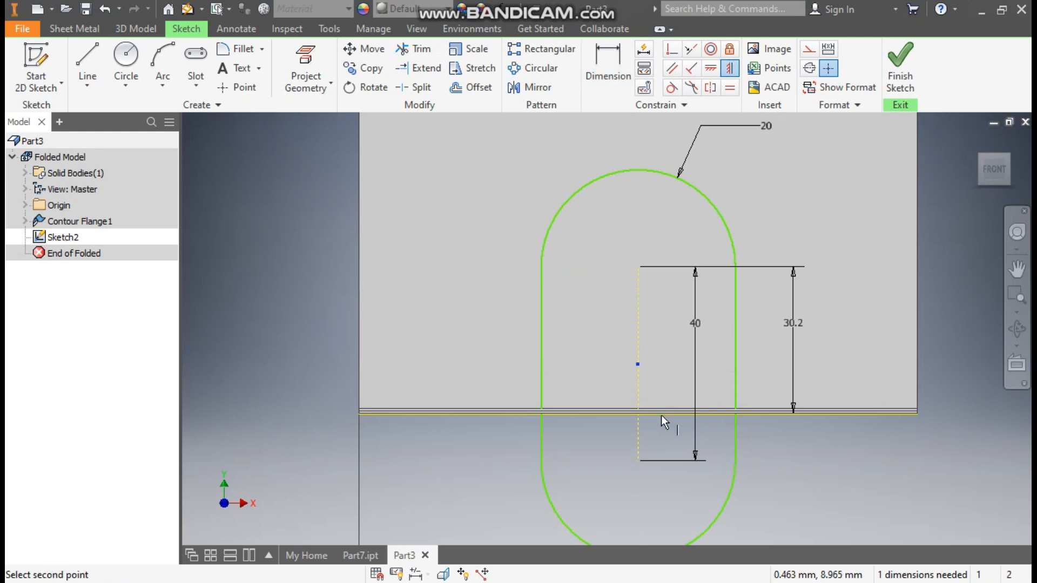
click(636, 412)
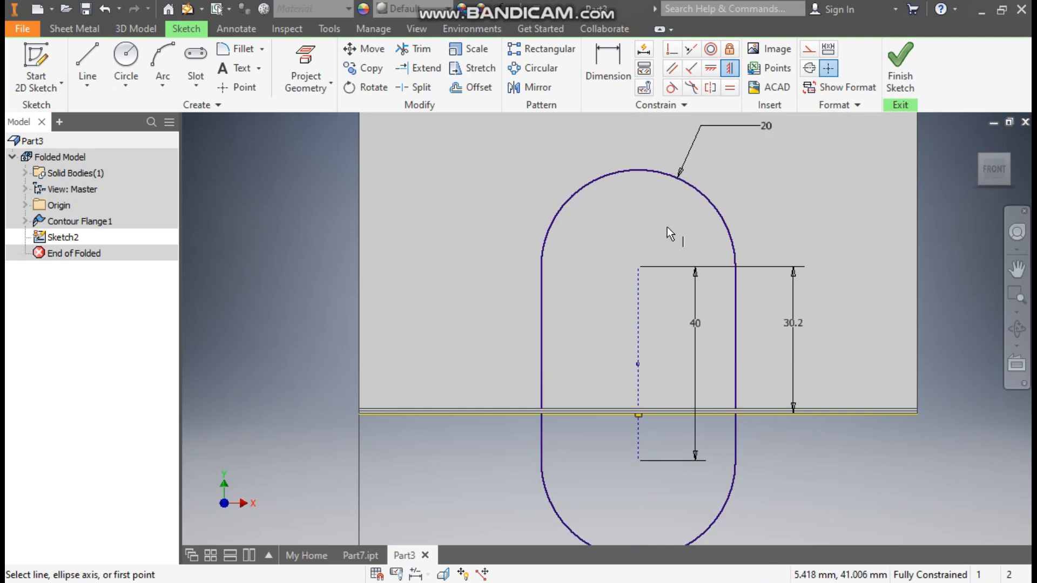
scroll(666, 226, down, 2)
middle_drag(666, 227, 671, 243)
click(897, 68)
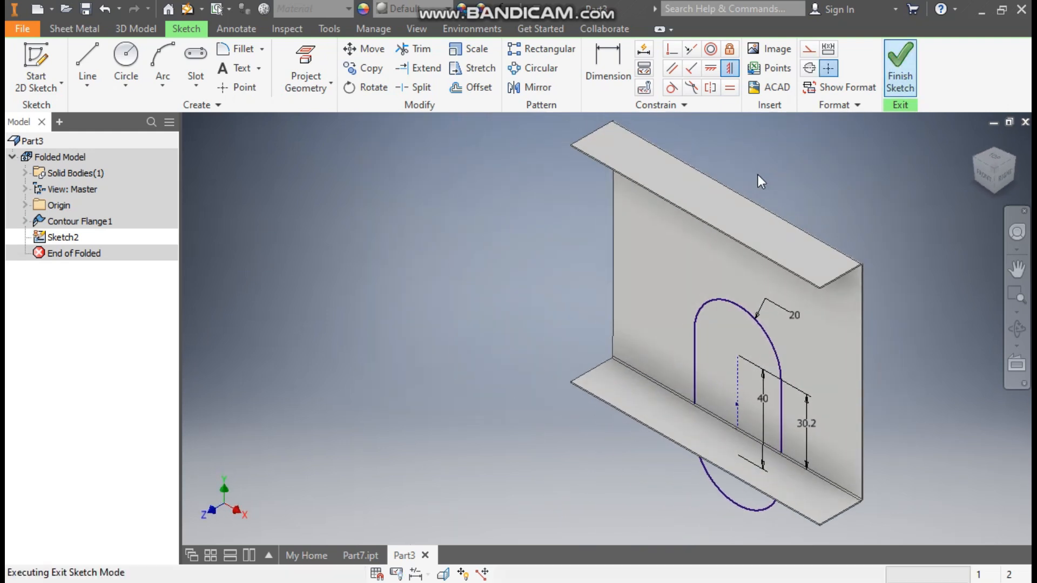
Step: Cut the slot profile through the part with an Extrude set to extent All in both directions
click(135, 29)
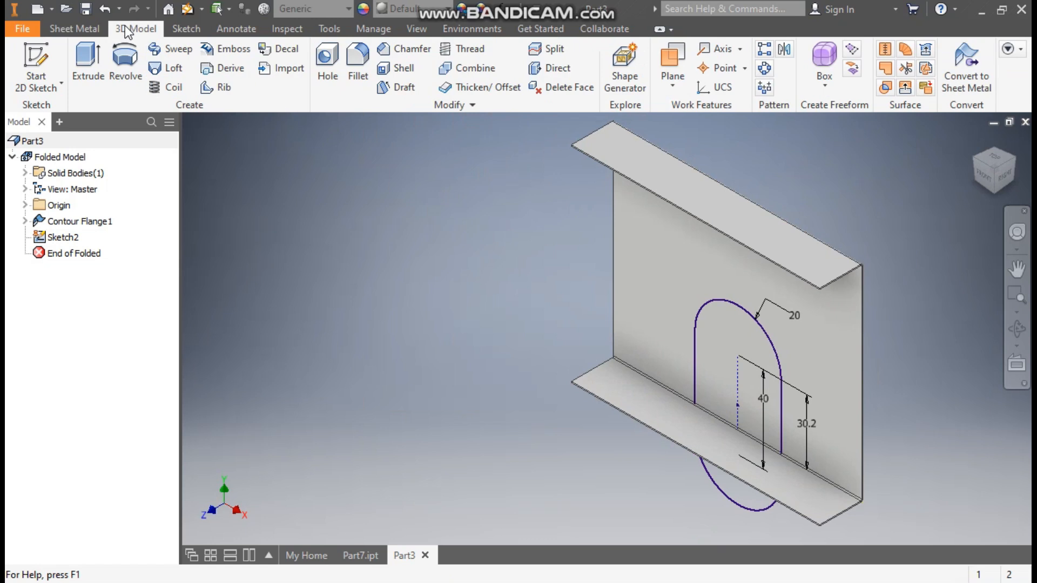
click(87, 64)
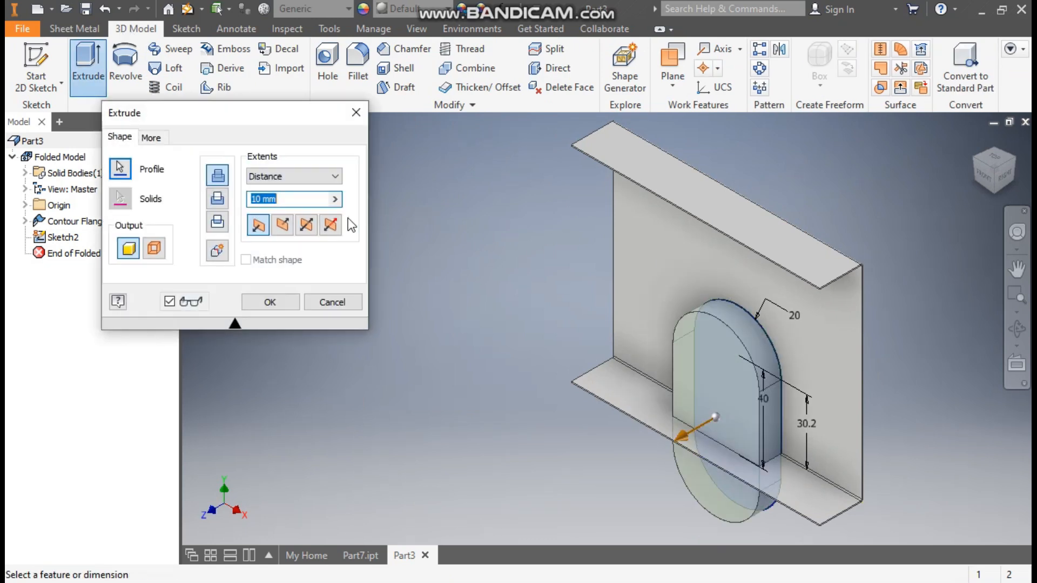
click(306, 226)
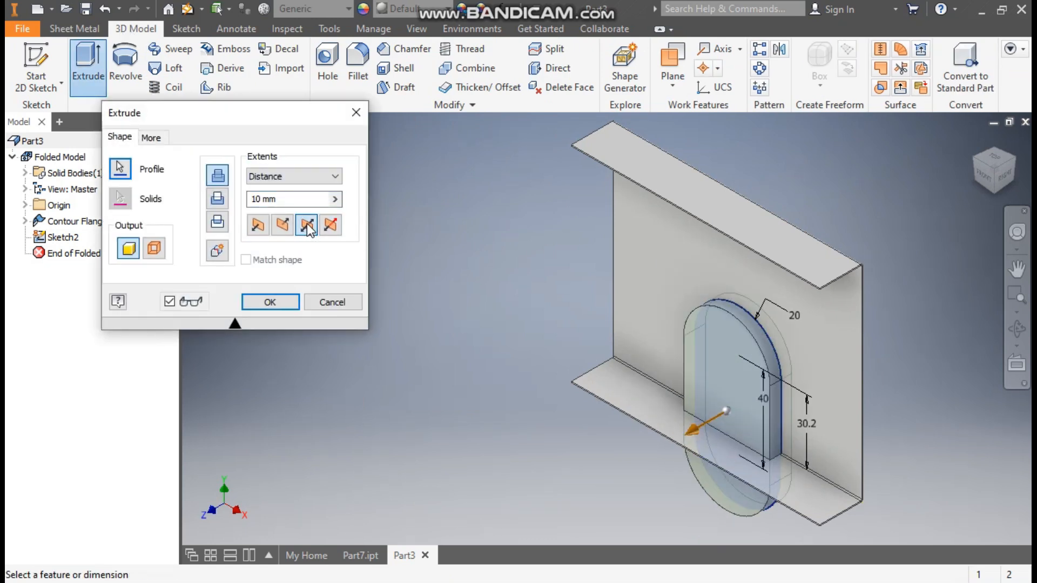
click(218, 200)
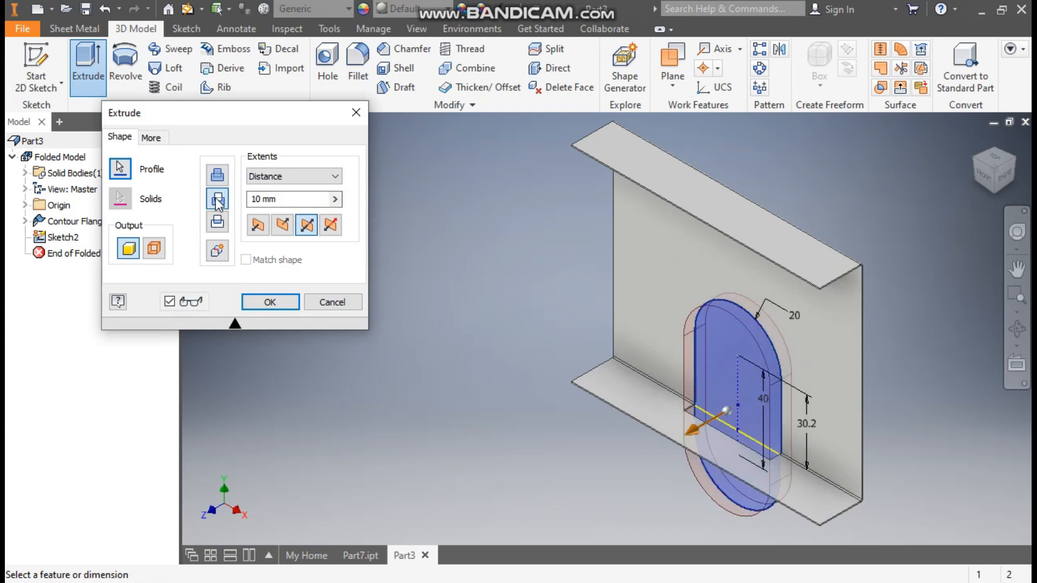
click(258, 179)
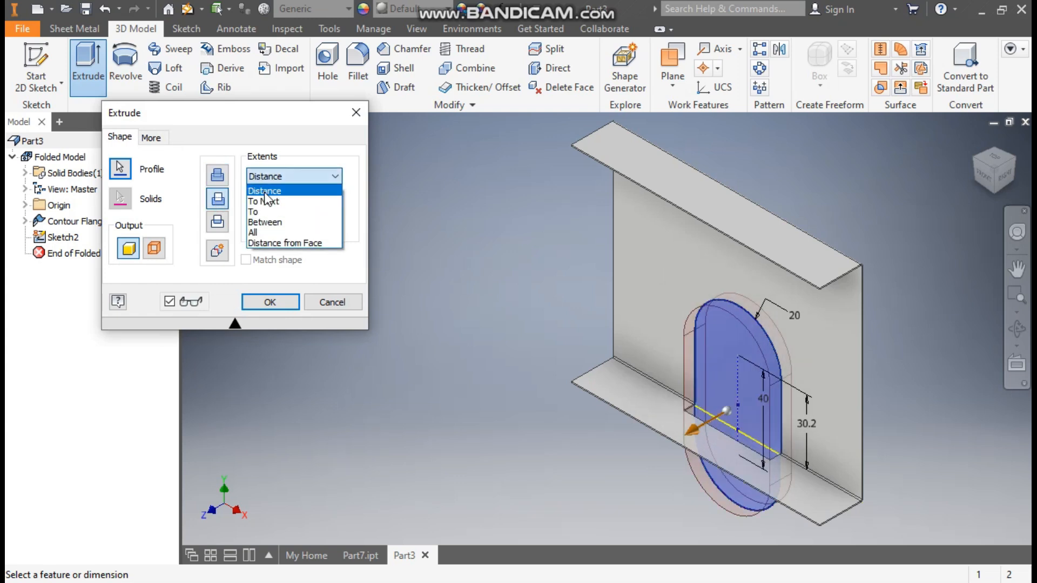
click(264, 233)
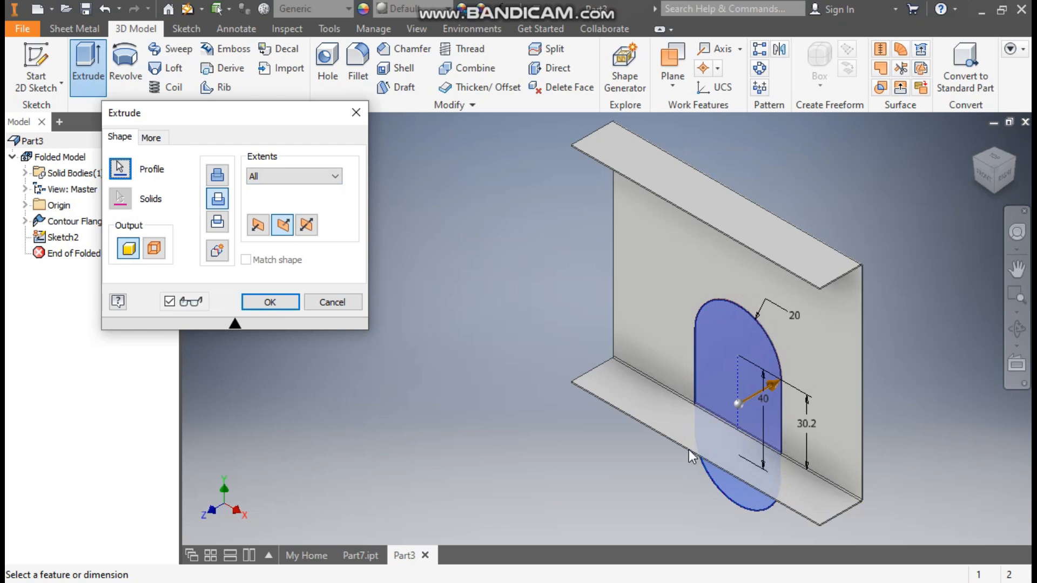
click(306, 225)
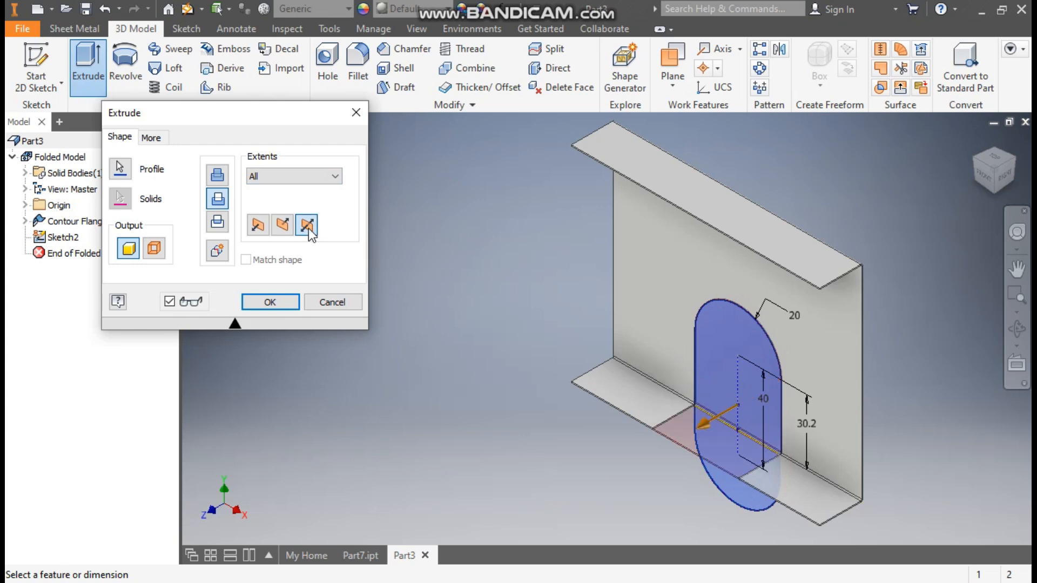
click(290, 301)
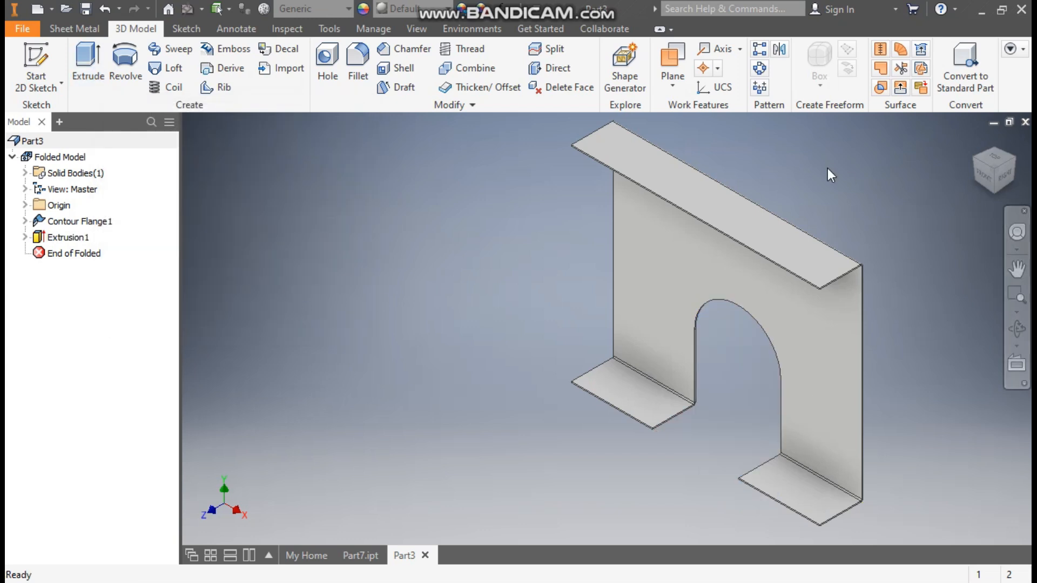
Step: Override the sheet metal rule's thickness with 1.500 mm and apply it to the part
click(75, 28)
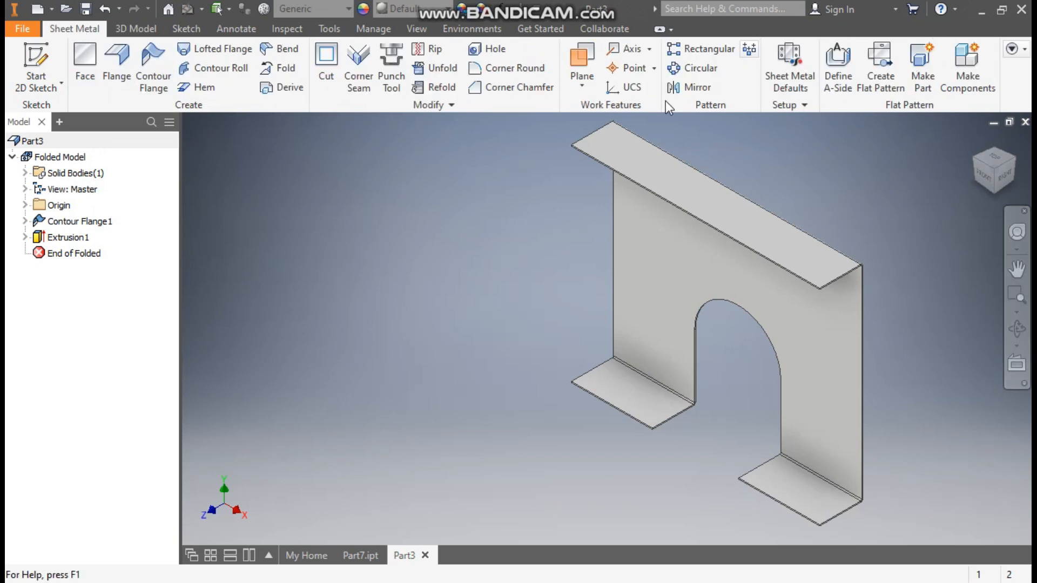
click(786, 57)
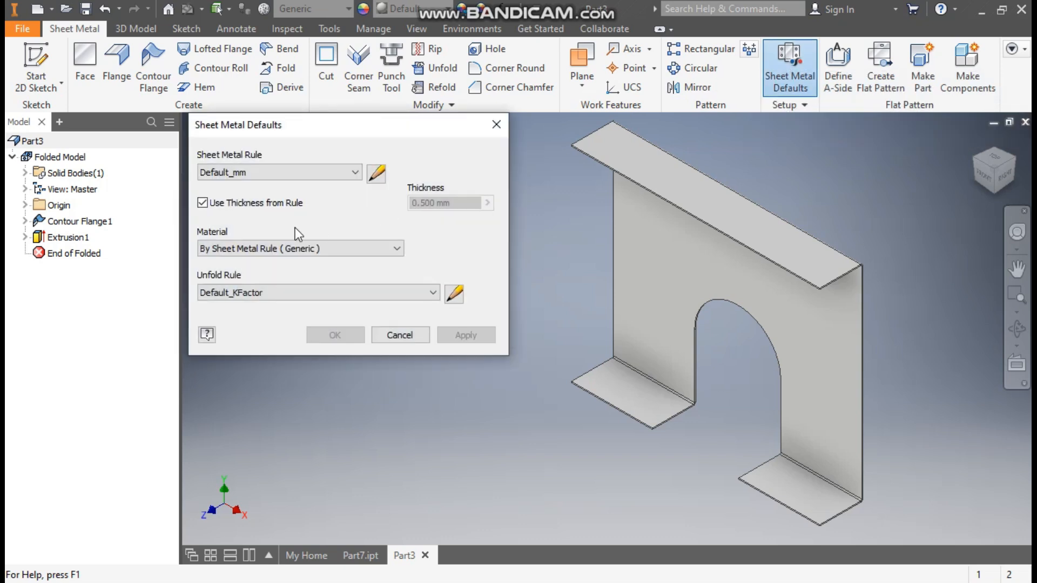
click(237, 206)
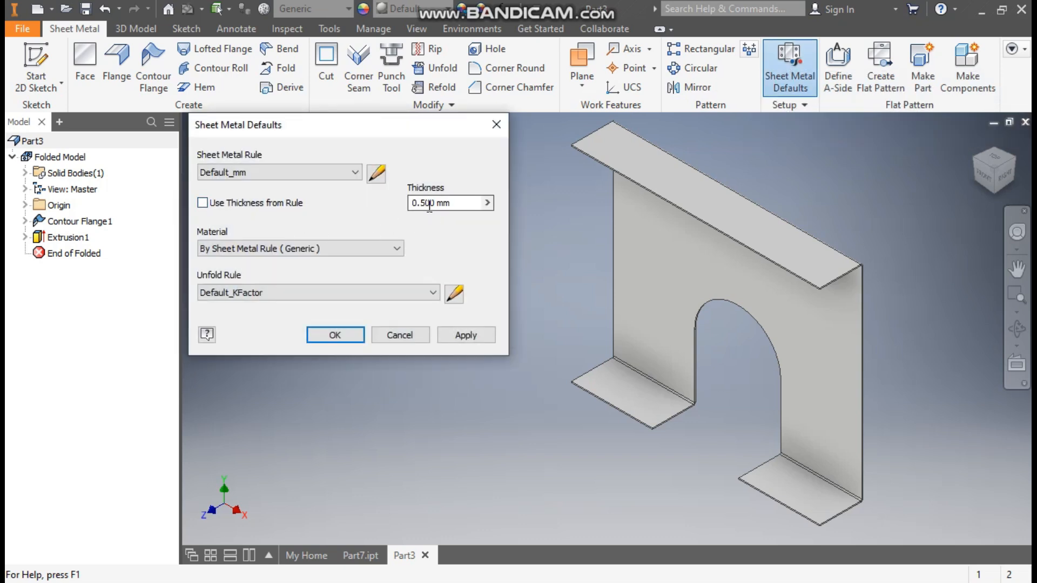
drag(418, 204, 404, 209)
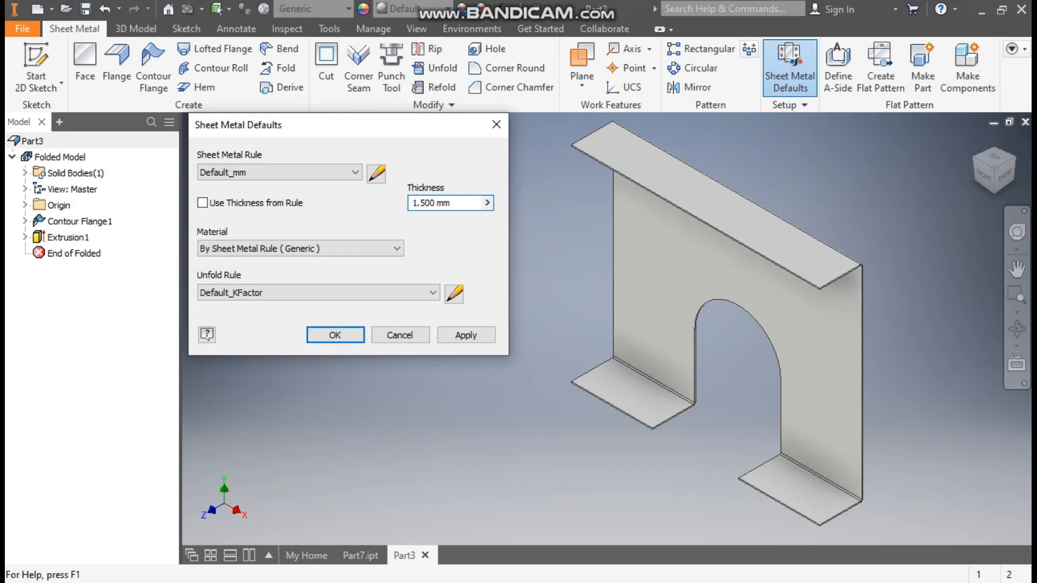
click(352, 332)
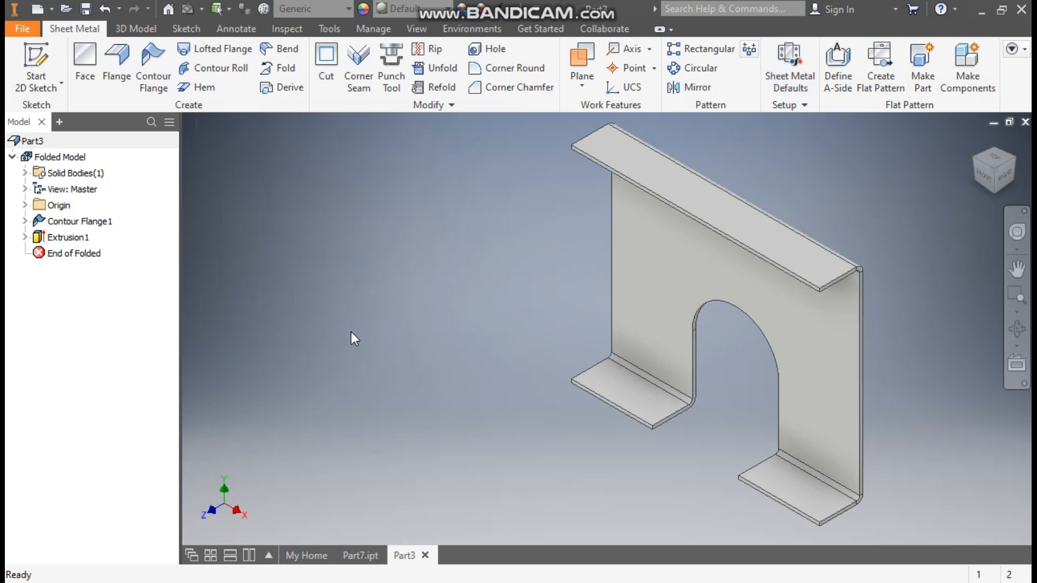
Step: Start a sketch on the outer face of the top flange and draw a 5 mm diameter circle near its left end
click(656, 172)
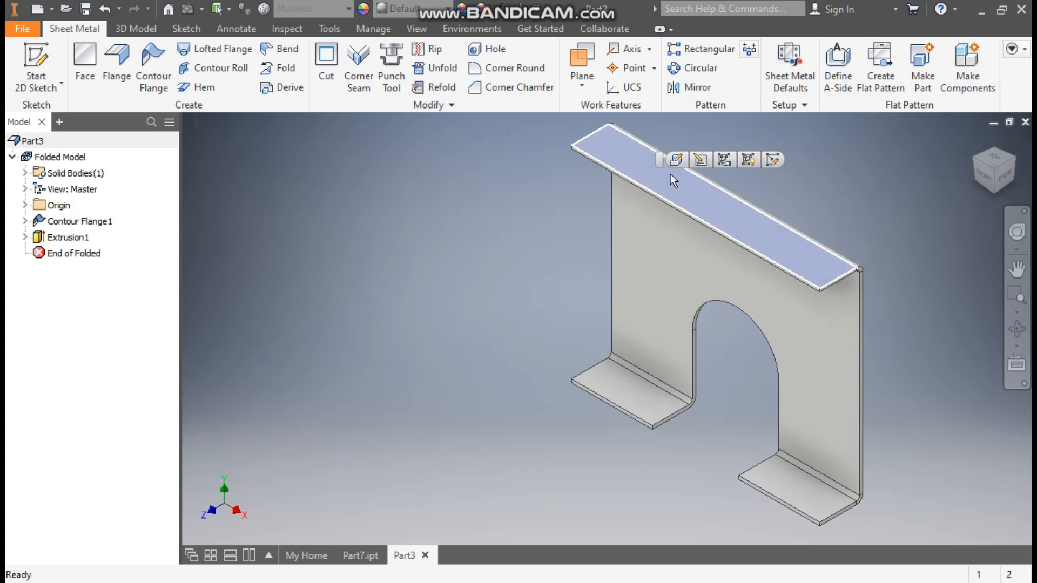
click(766, 161)
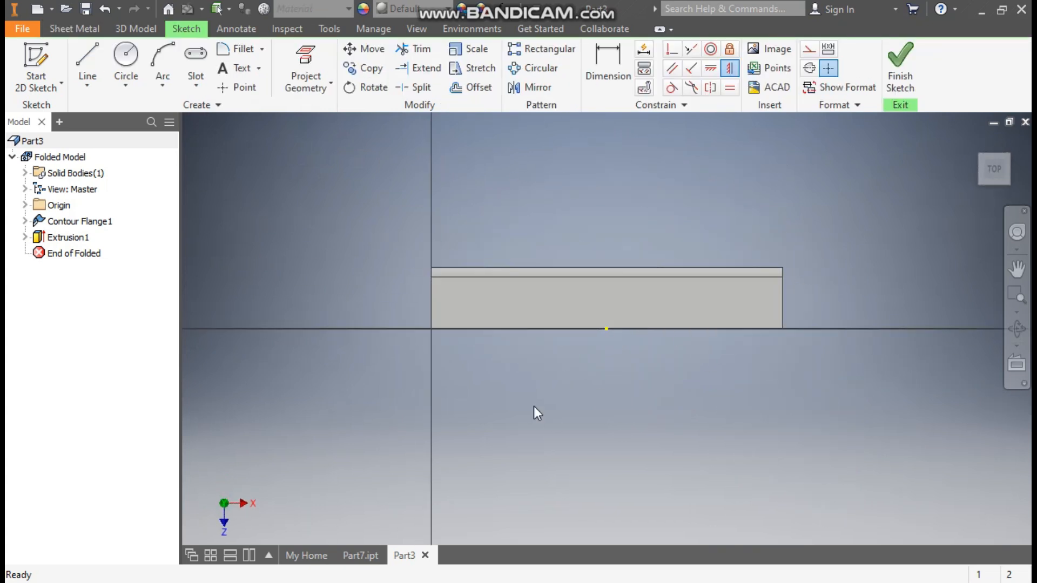
middle_drag(519, 382, 510, 381)
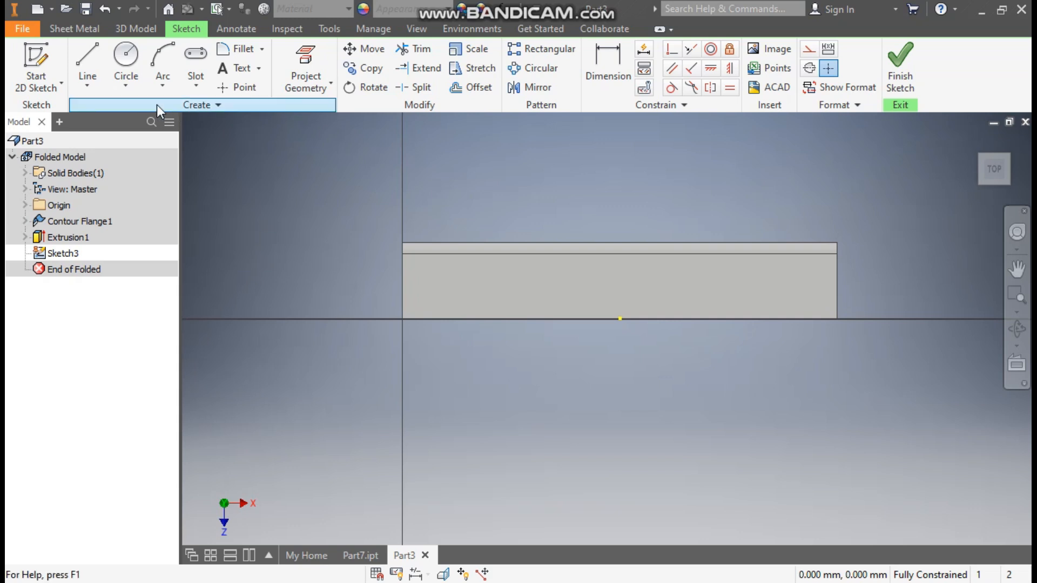
click(126, 69)
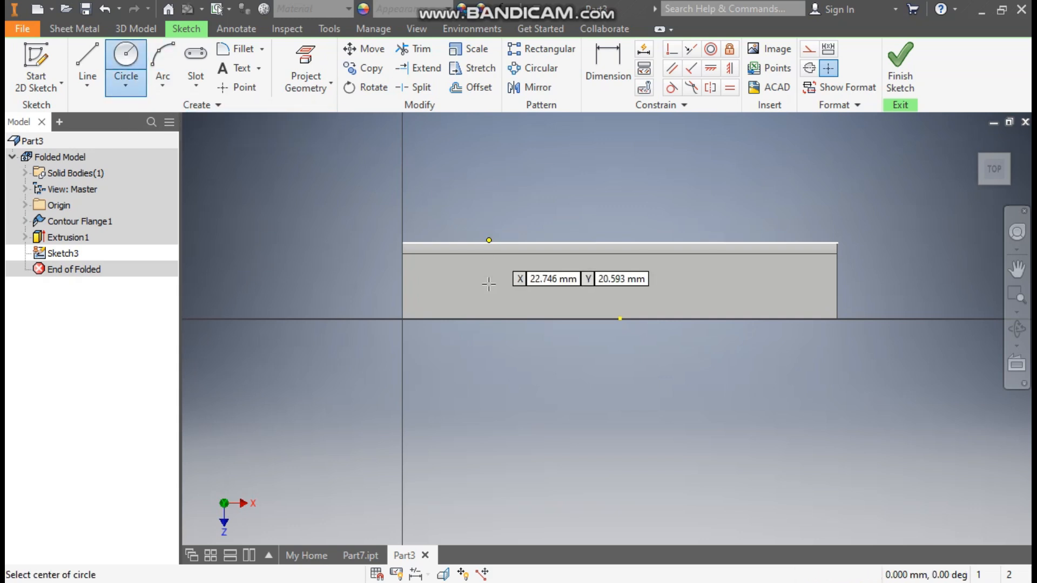
click(466, 286)
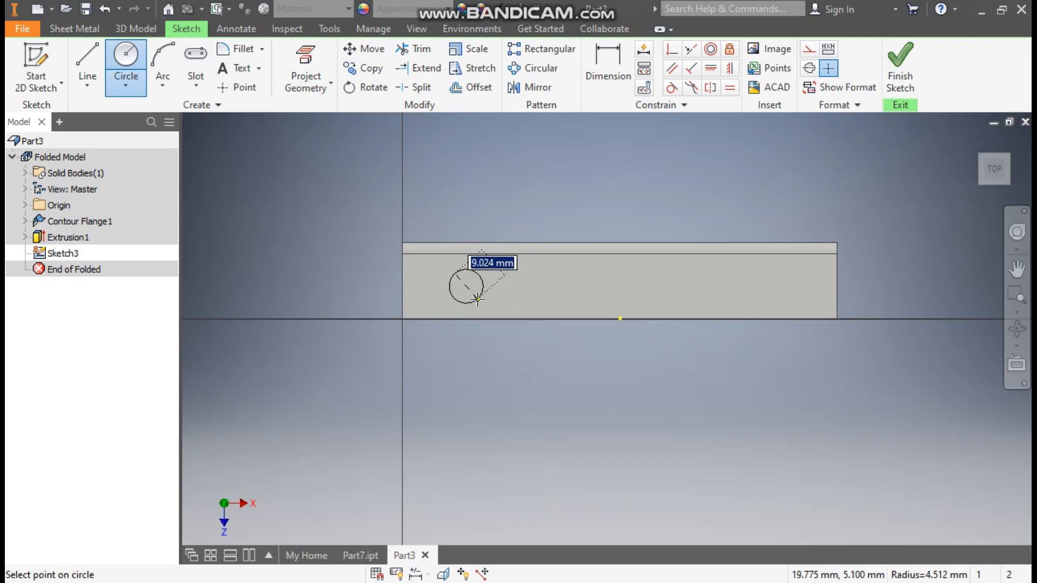
text(5)
key(Return)
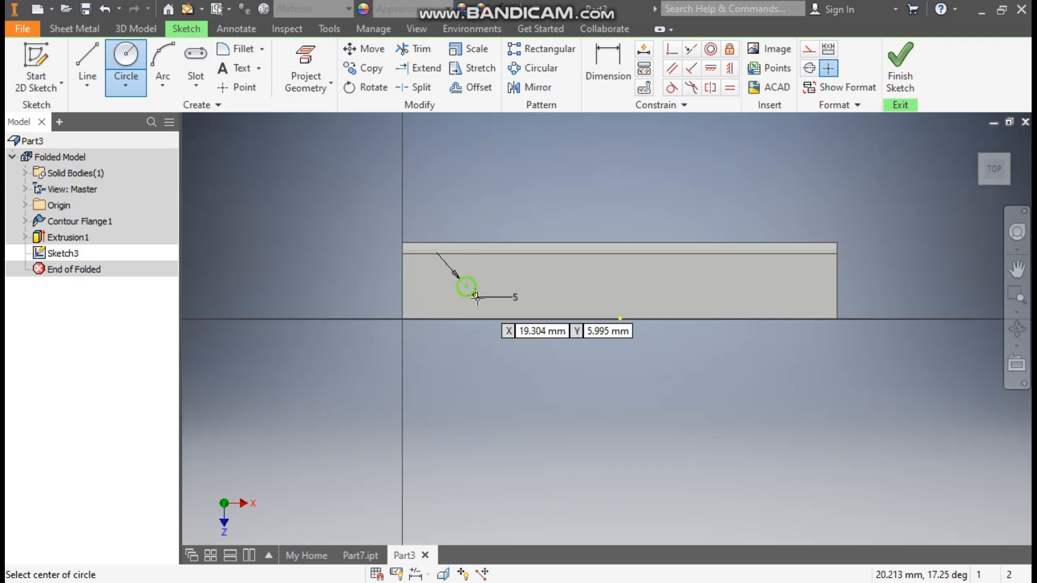
Step: Dimension the circle's centre 10 mm from the long front edge of the top flange
click(596, 69)
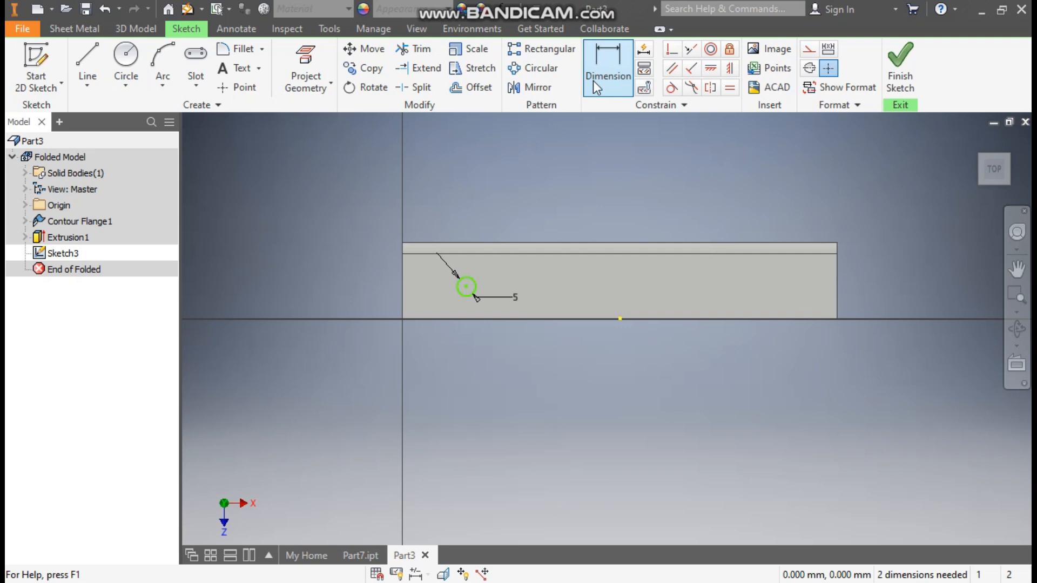
click(593, 80)
click(468, 287)
click(367, 301)
text(10)
key(Return)
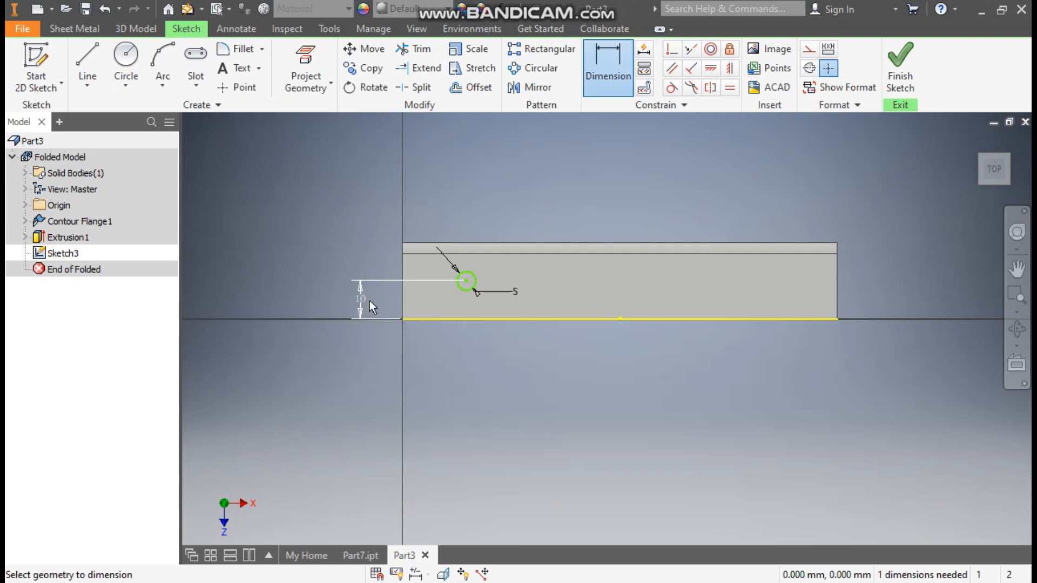
Step: Dimension the circle's centre 22.5 mm from the short left edge of the top flange
click(465, 281)
click(452, 348)
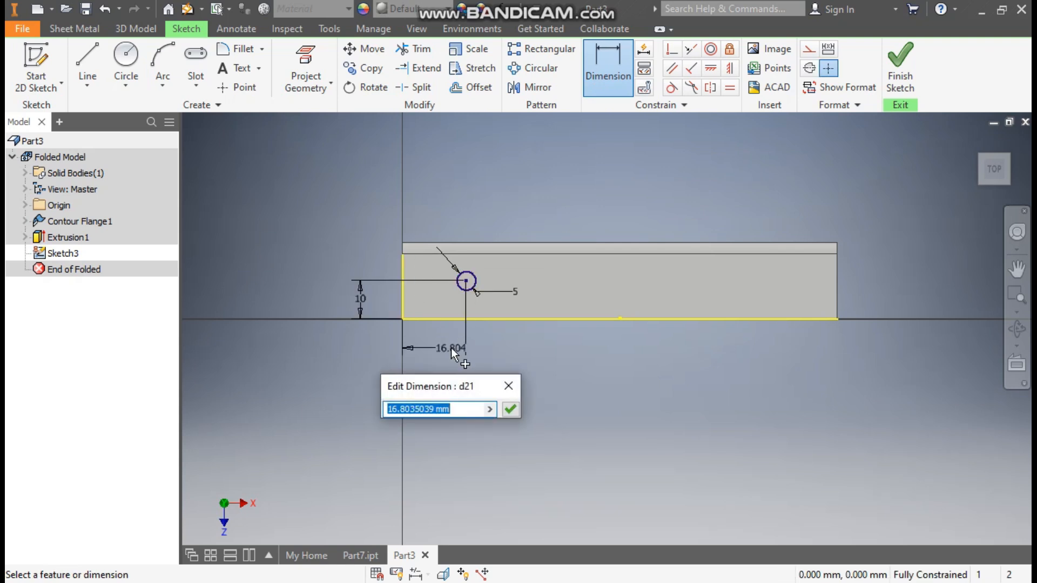
text(22.5)
key(Return)
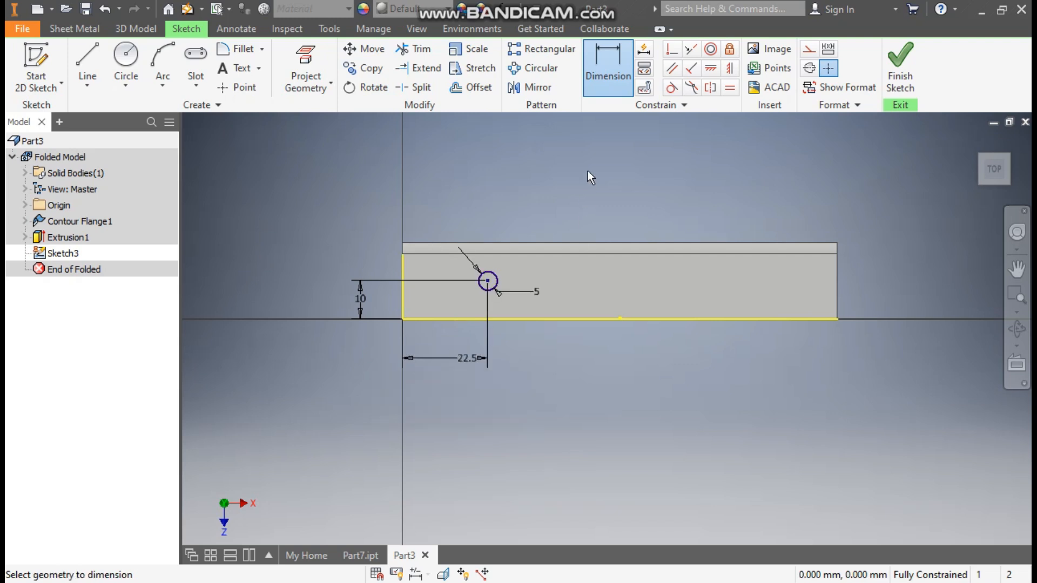
Step: Pattern the circle along the top flange's long front edge as 3 instances spaced 35 mm apart, and finish the sketch
click(552, 47)
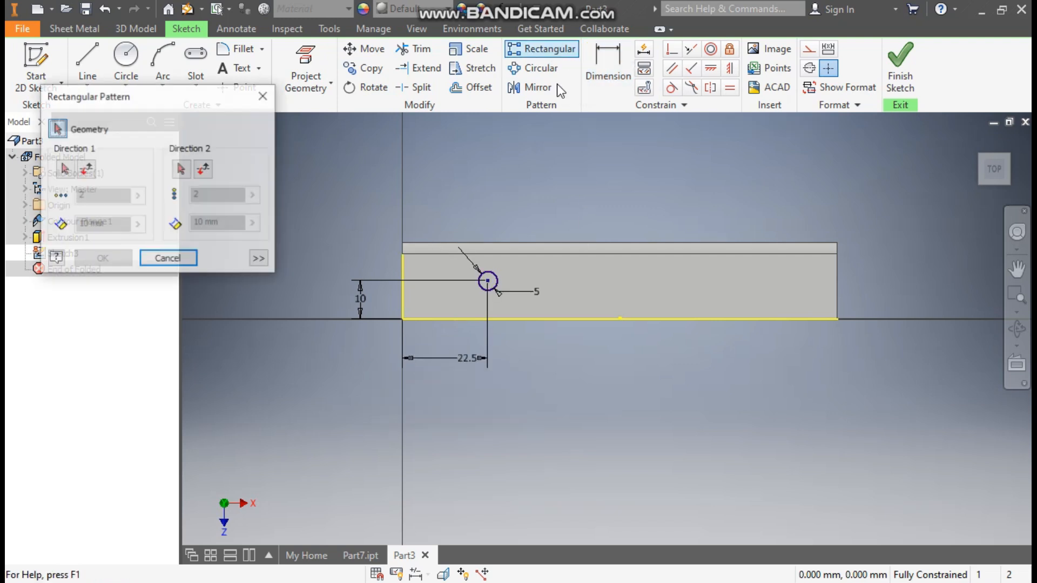
click(497, 274)
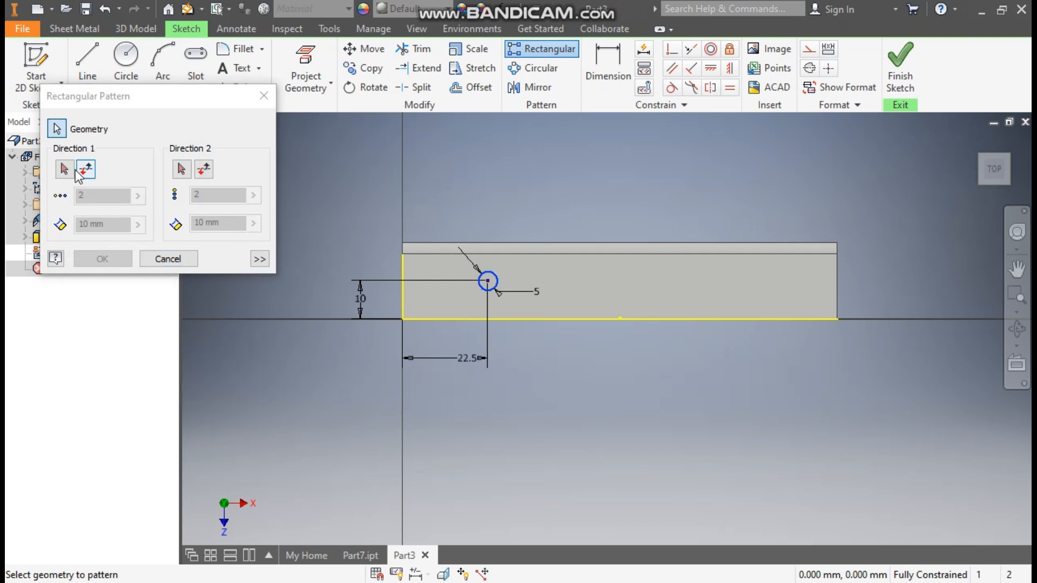
click(64, 169)
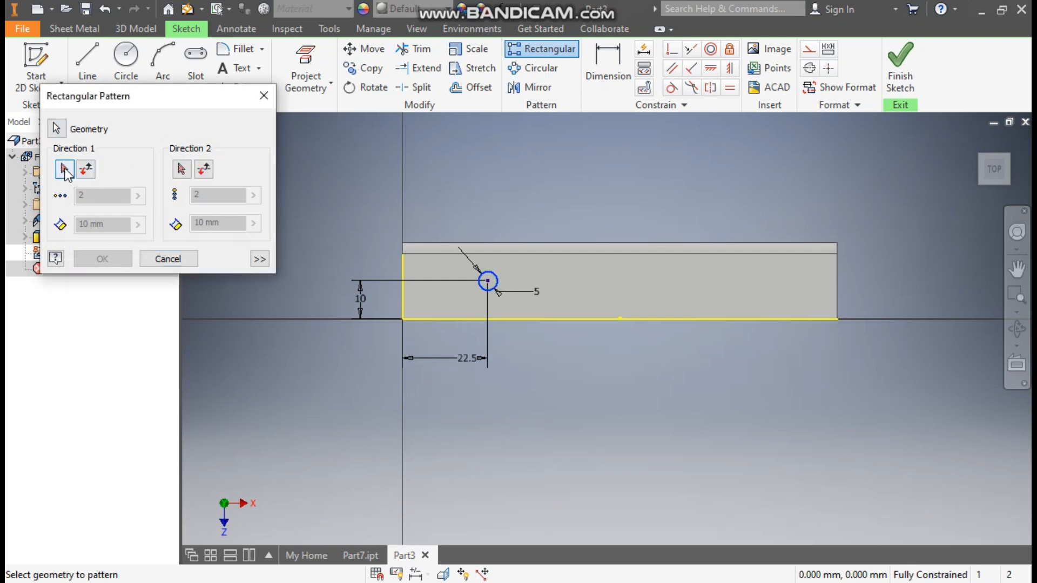
click(611, 319)
double_click(93, 196)
text(3)
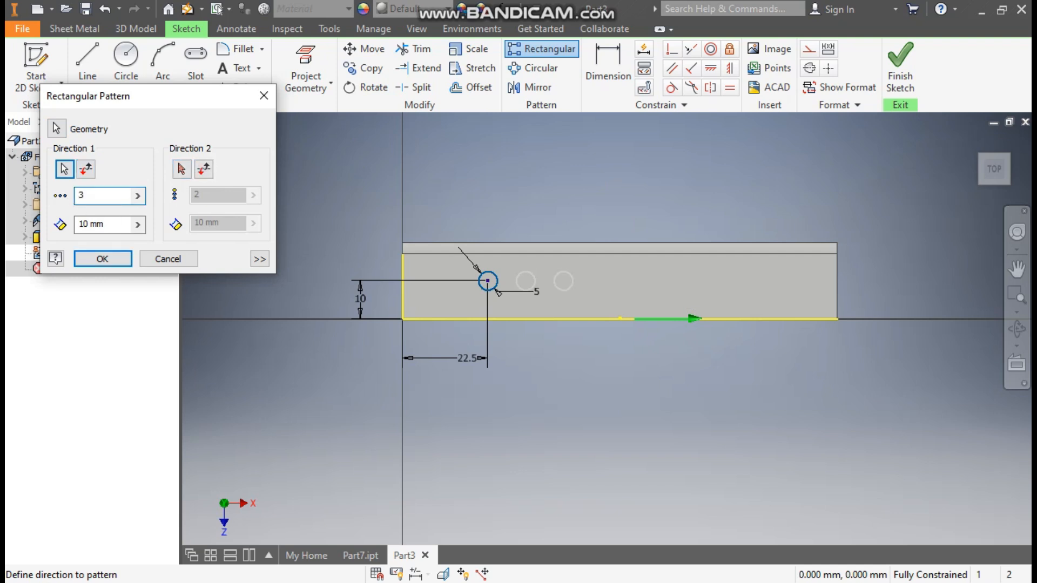
click(120, 224)
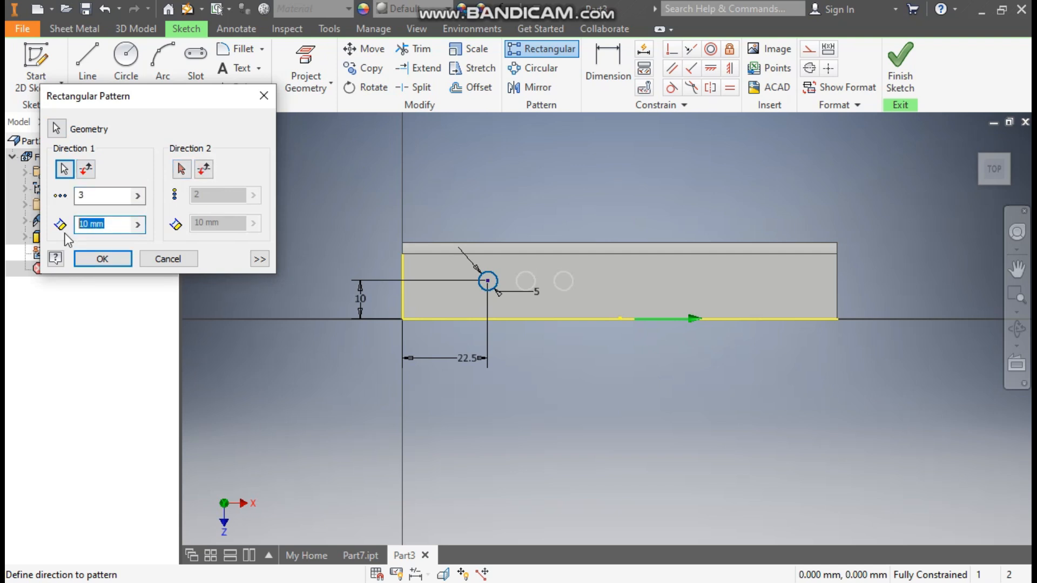
text(35)
click(102, 259)
click(900, 64)
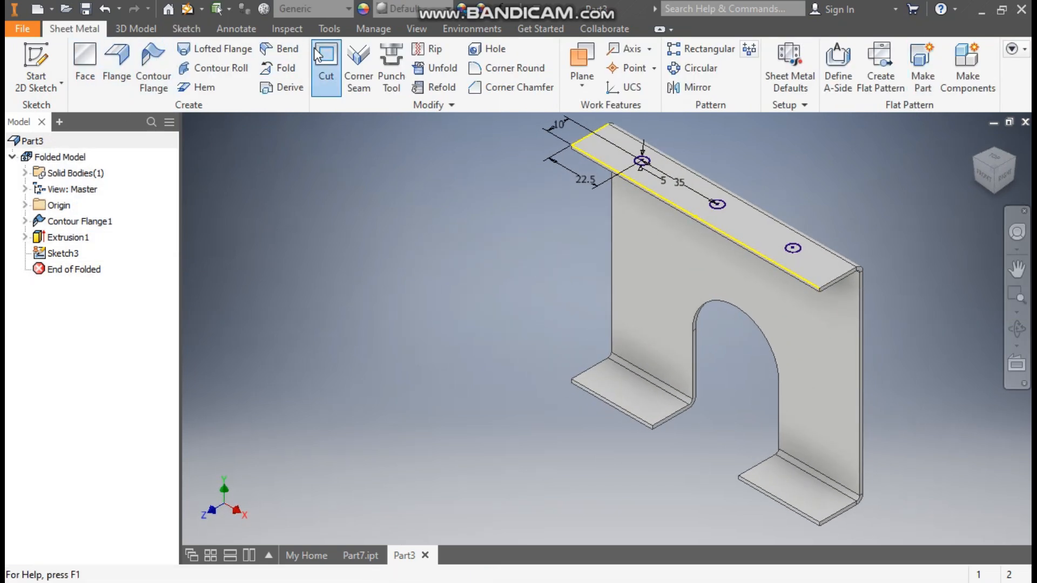
Step: Cut the three patterned circles through the top flange with the depth set to Thickness
click(326, 59)
click(644, 161)
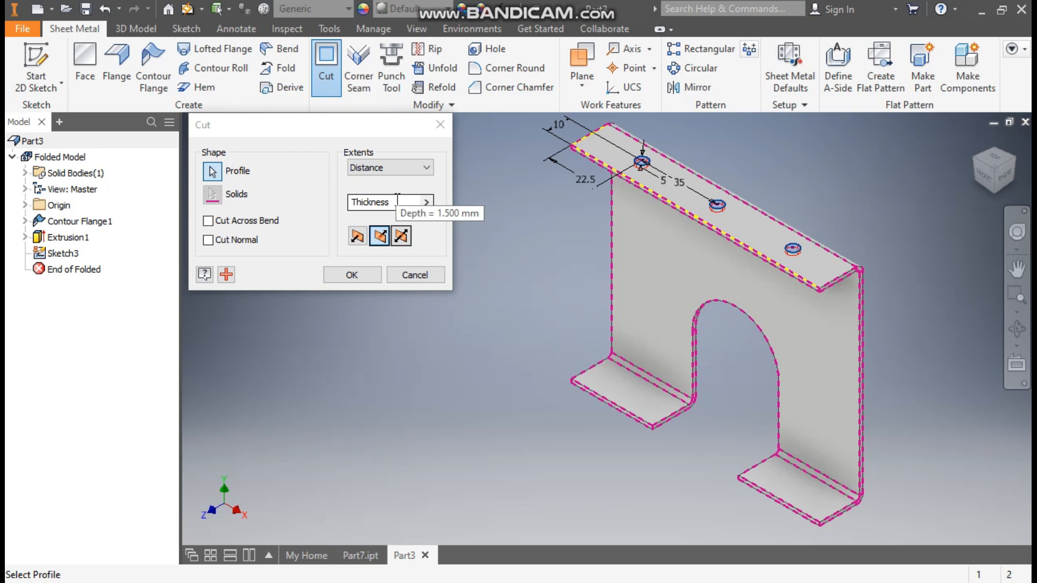
click(357, 273)
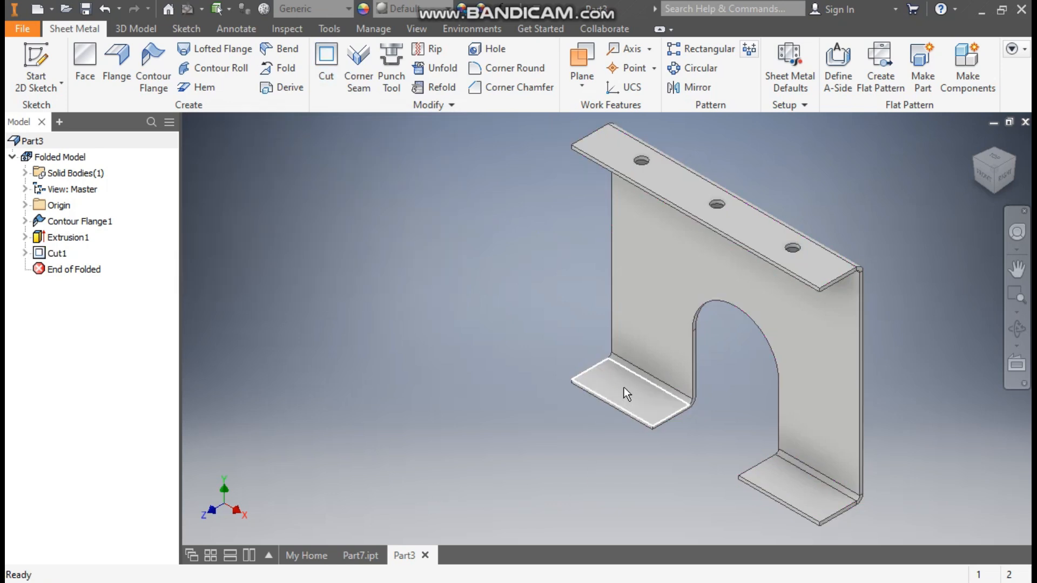
Step: Start a sketch on the underside of the left bottom flange and draw one circle on each bottom flange, the left about 9 mm in diameter
click(997, 195)
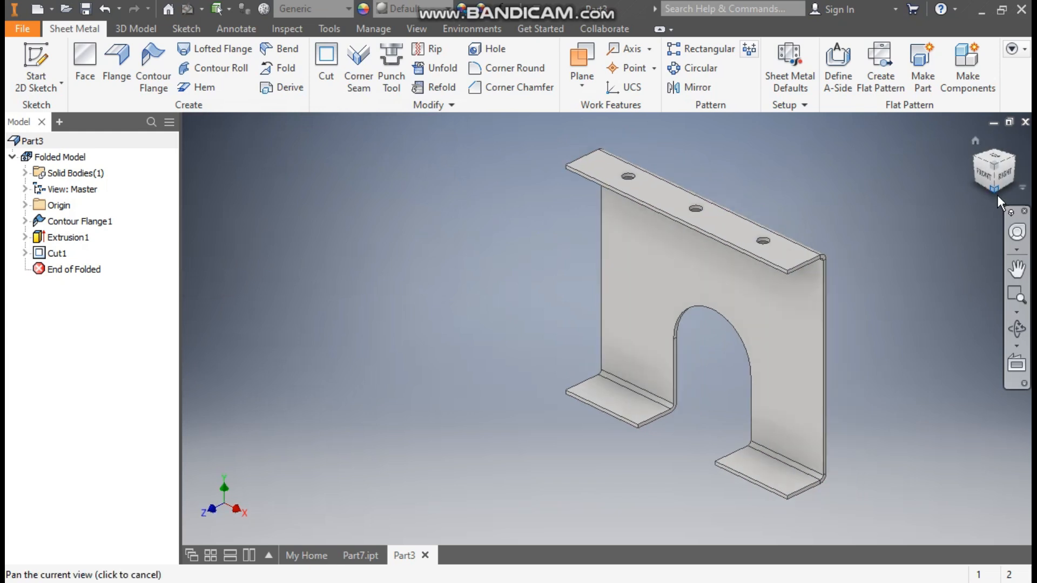
click(565, 406)
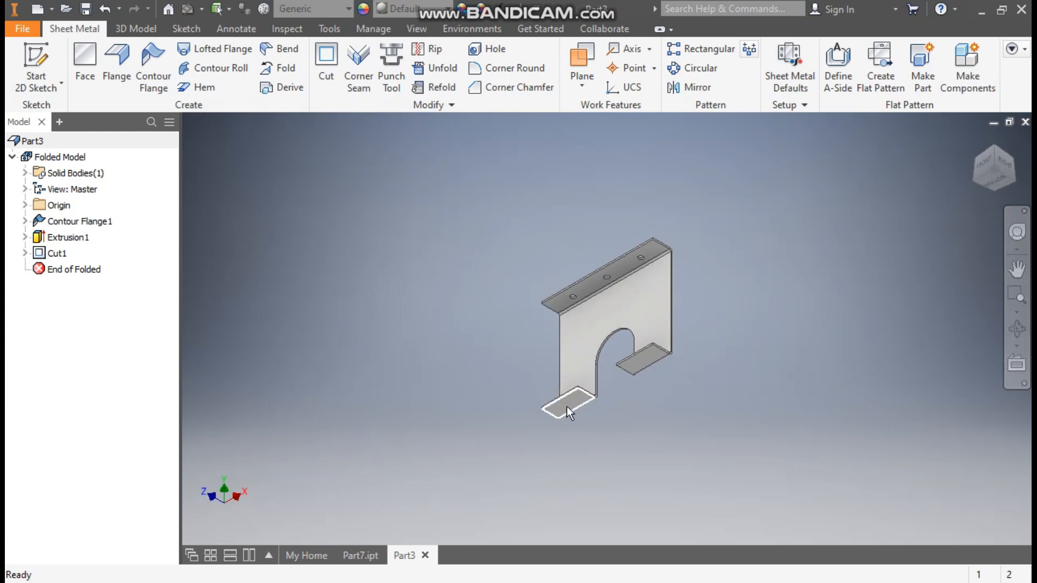
click(682, 395)
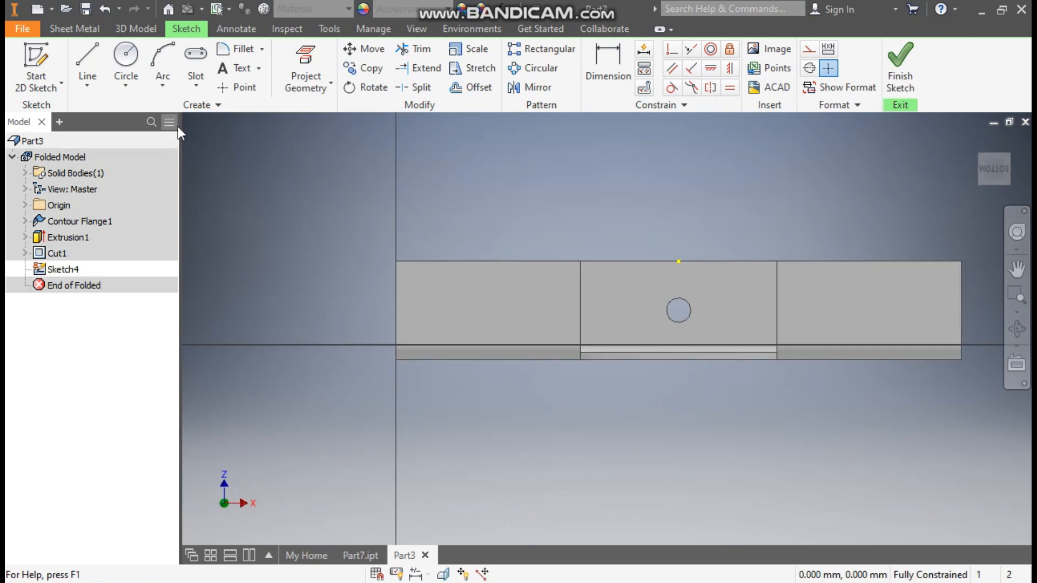
click(135, 60)
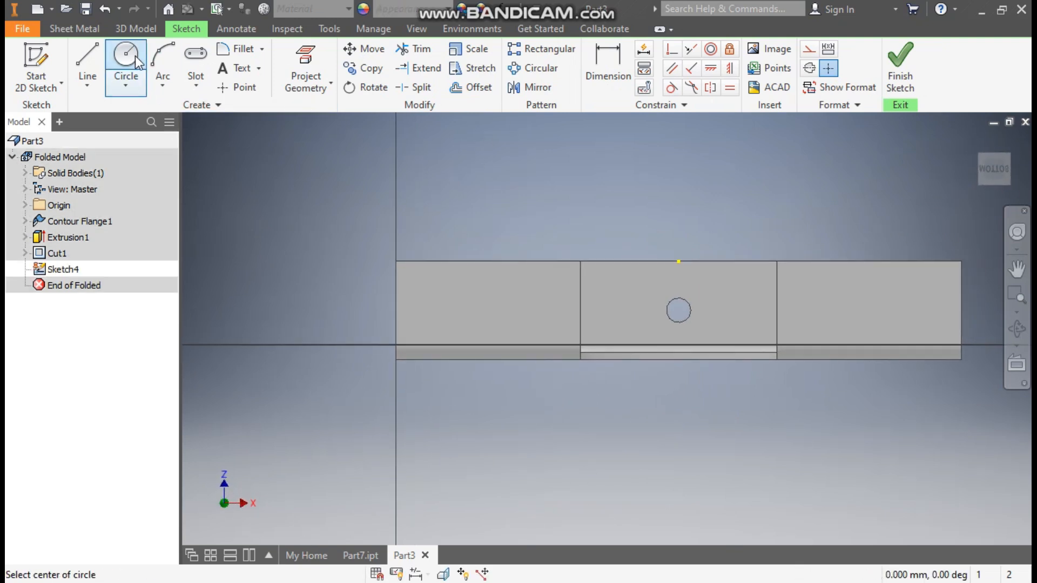
click(473, 304)
click(488, 321)
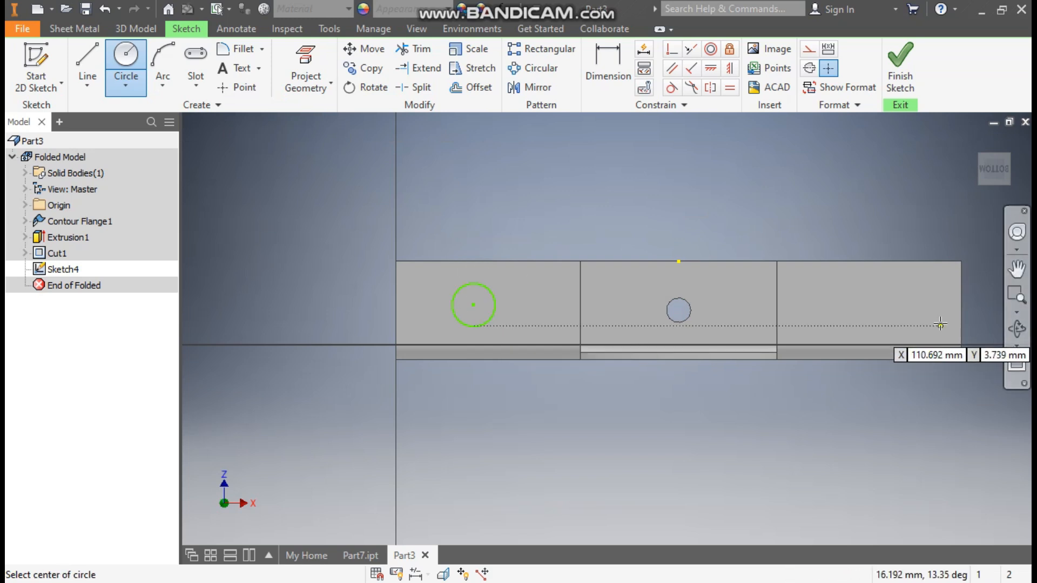
click(886, 305)
click(900, 324)
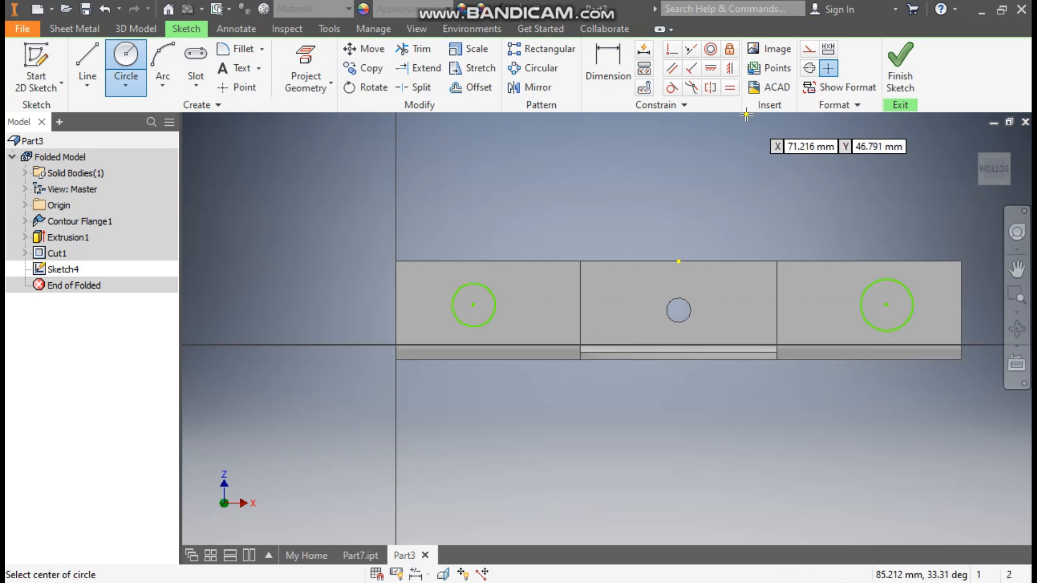
Step: Dimension both bottom-flange circles to a diameter of 5 mm
click(614, 67)
click(488, 286)
click(502, 233)
text(5)
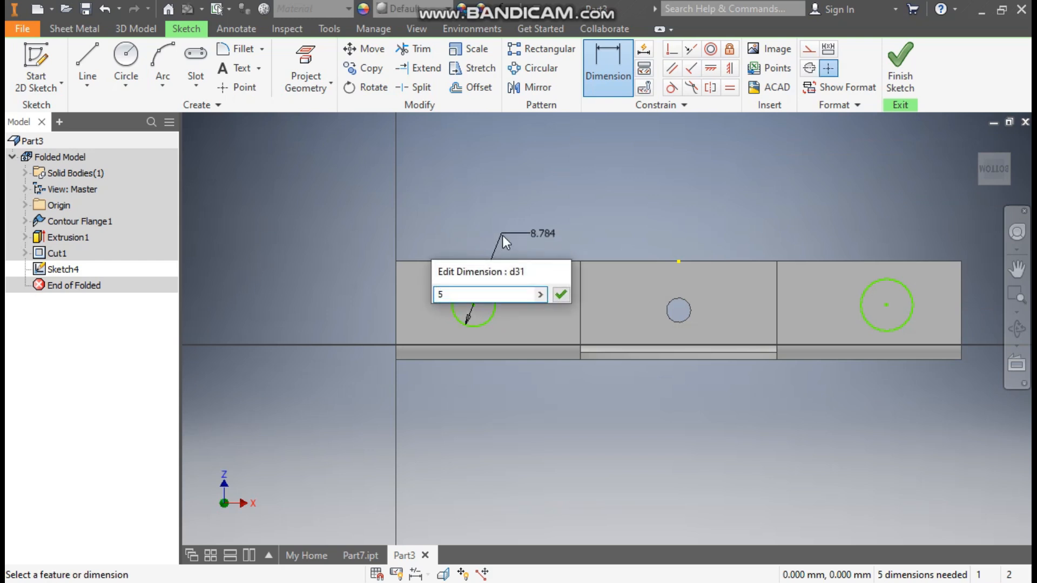
key(Return)
click(713, 295)
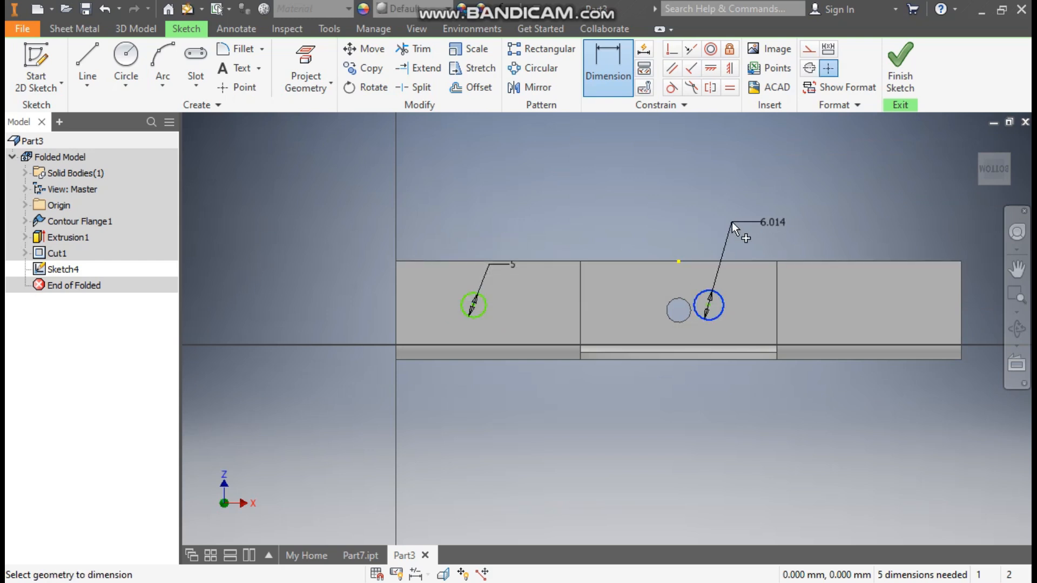
click(732, 222)
text(5)
key(Return)
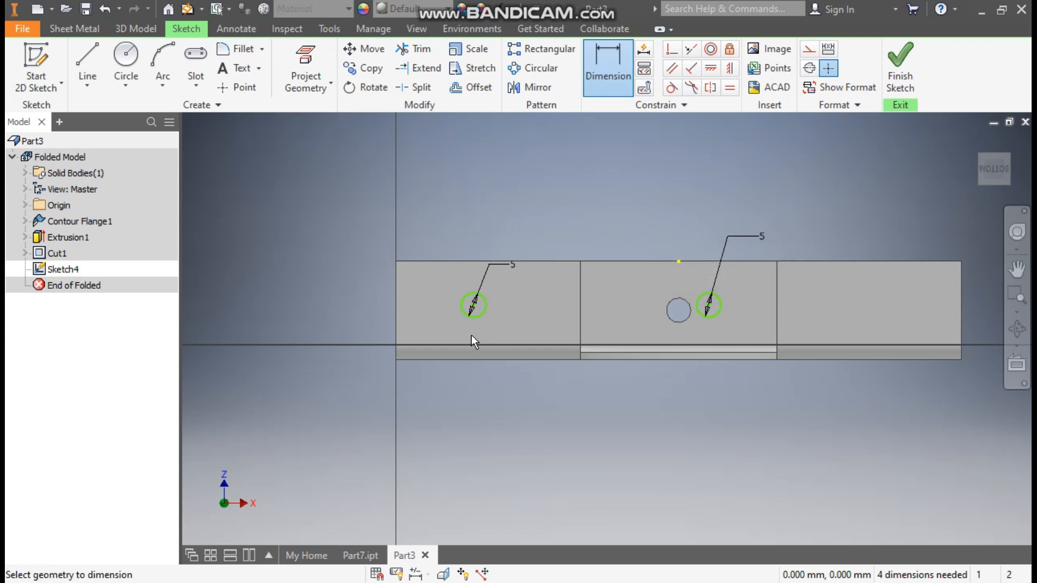
Step: Dimension the left circle's centre 6 mm from the long free edge of the bottom flange
click(445, 263)
click(472, 306)
click(339, 294)
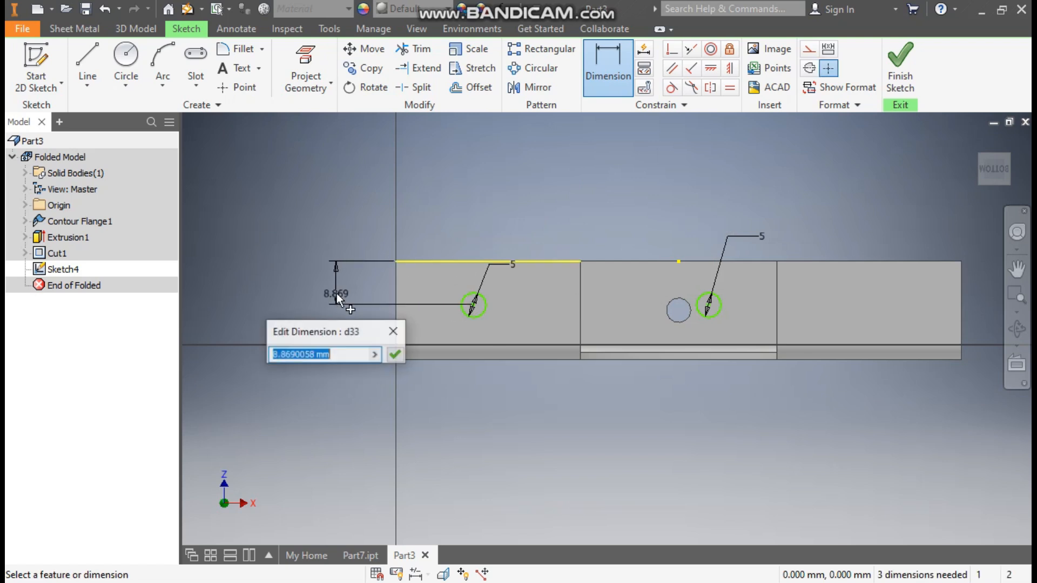
text(6)
key(Return)
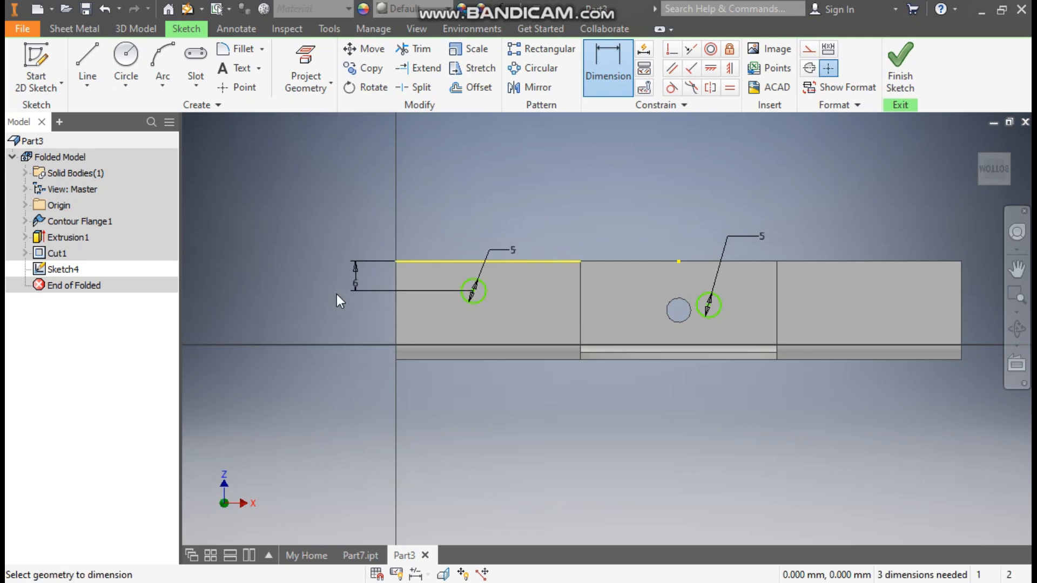
Step: Dimension the left circle's centre 18.7 mm from the short left edge of the bottom flange
click(398, 316)
click(473, 291)
click(460, 230)
text(18.7)
key(Return)
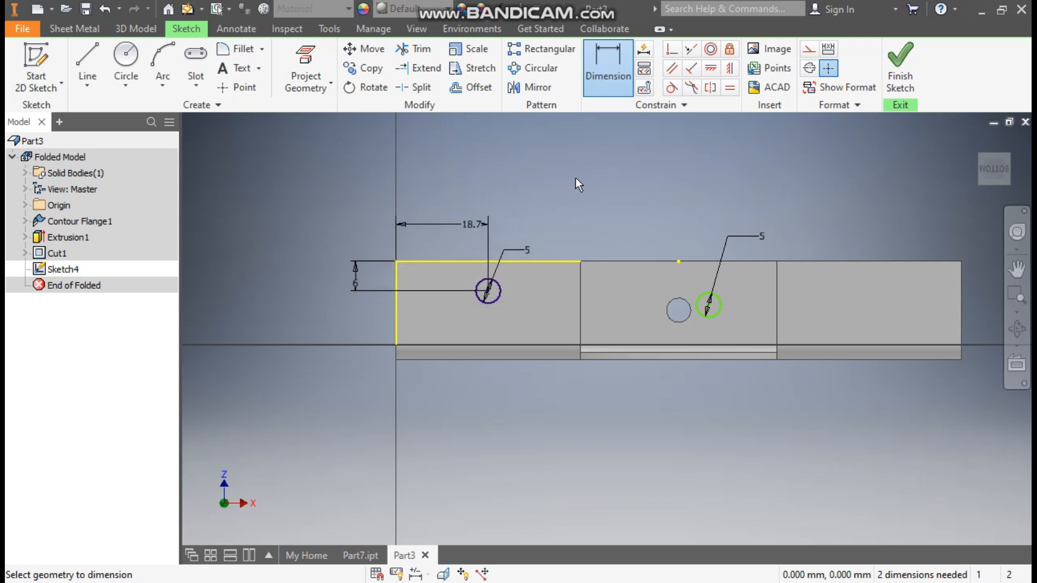
Step: Align the right circle's centre with the left circle's centre using a horizontal constraint
click(714, 70)
click(709, 305)
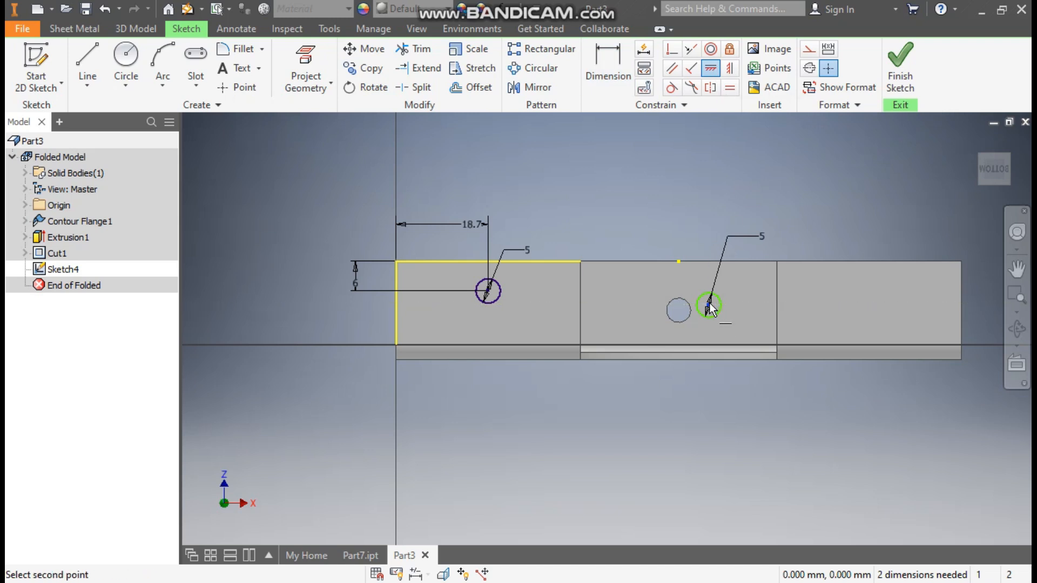
click(487, 292)
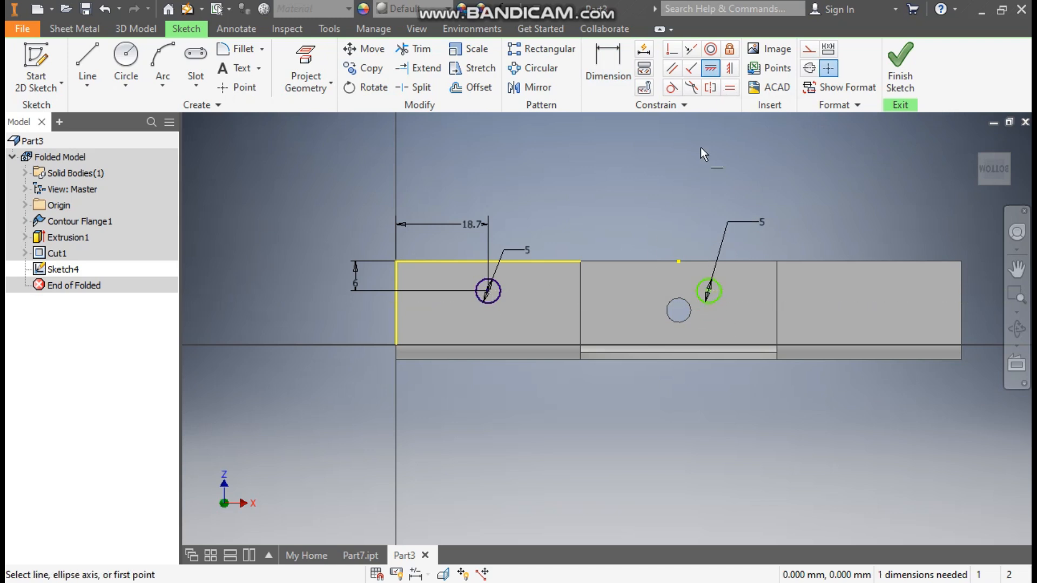
Step: Dimension the right circle's centre 18.7 mm from the short right edge of the right bottom flange and finish the sketch
click(607, 64)
click(709, 292)
click(961, 291)
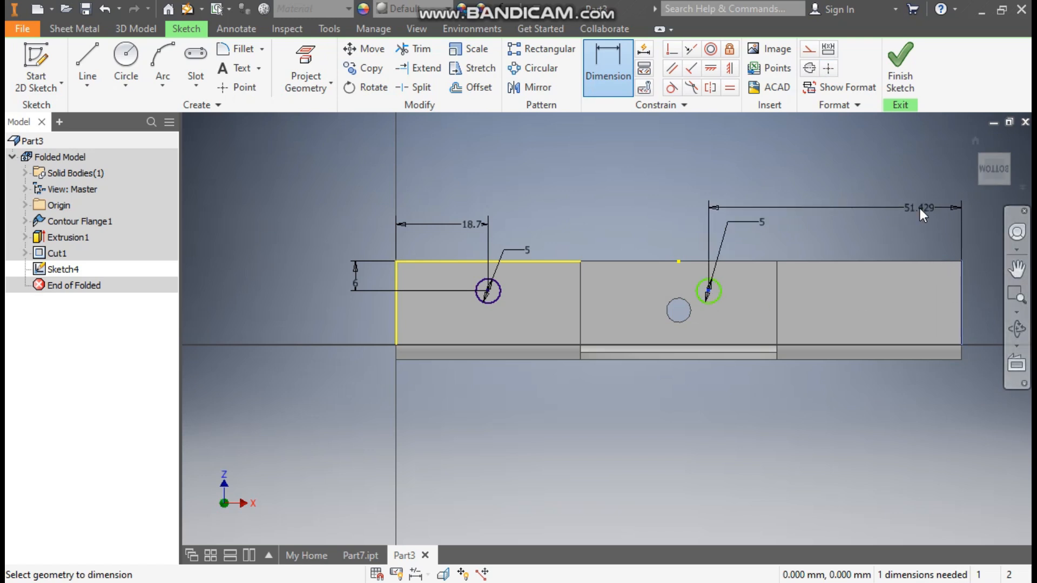
click(919, 208)
text(18.7)
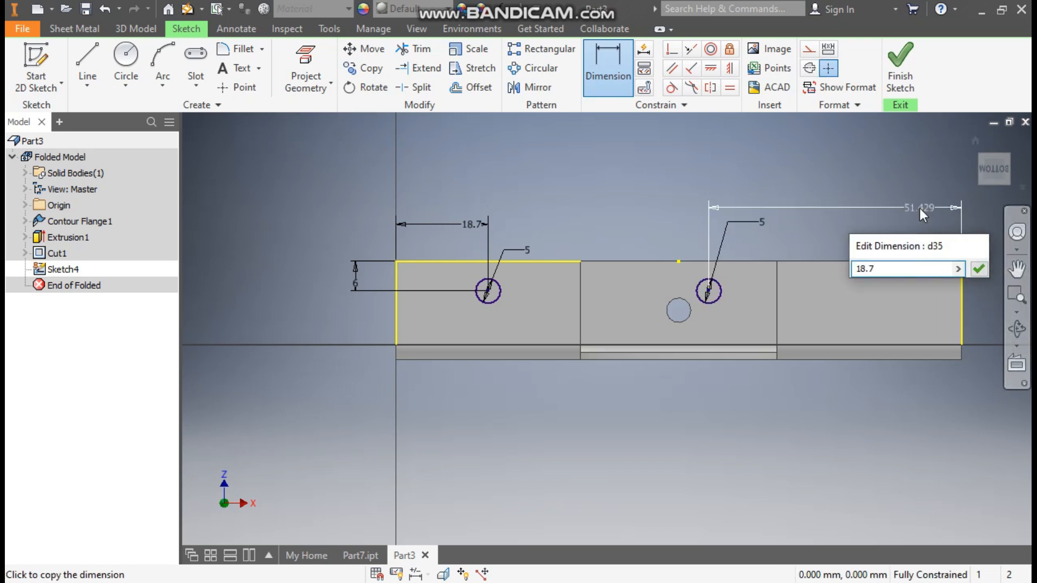
key(Return)
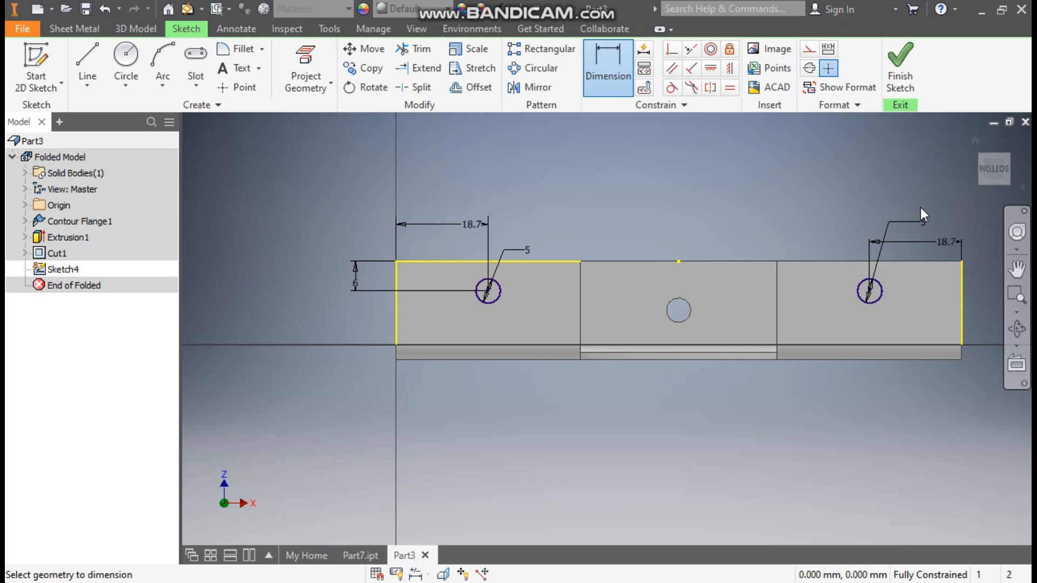
click(889, 60)
Step: Cut both 5 mm circles through the bottom flanges with the depth set to Thickness
scroll(731, 310, up, 3)
middle_drag(643, 386, 836, 326)
click(326, 65)
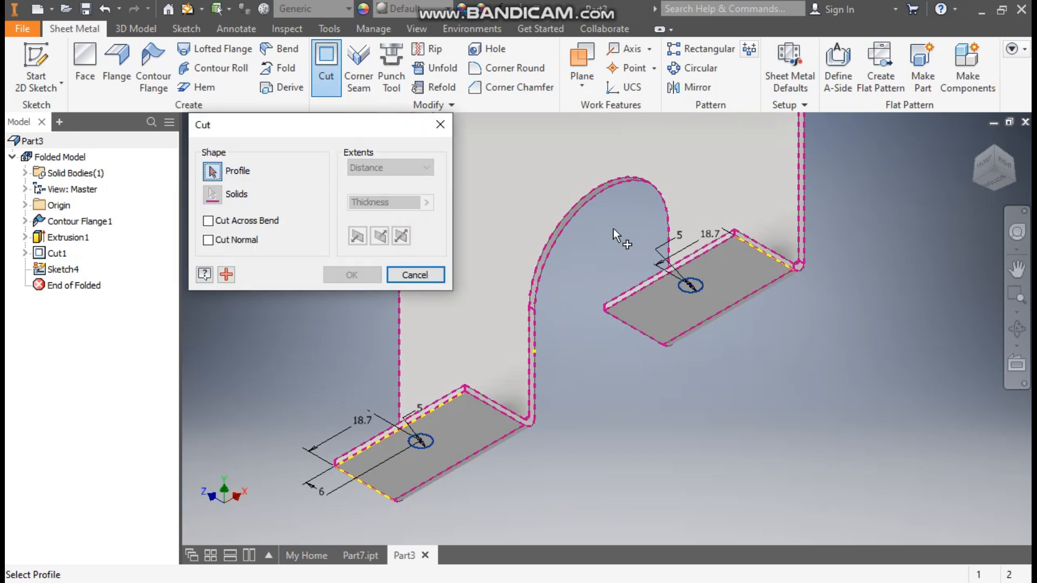
click(687, 282)
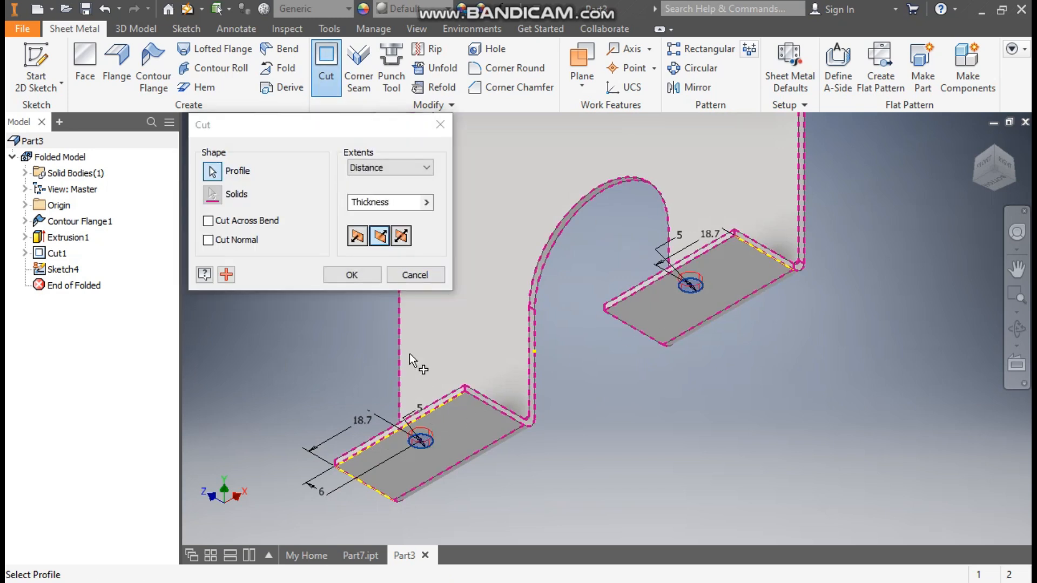
click(351, 275)
Step: Start a sketch on the front face of the vertical web and draw a 4 mm diameter circle near its lower-left corner
middle_drag(697, 229, 702, 297)
click(680, 184)
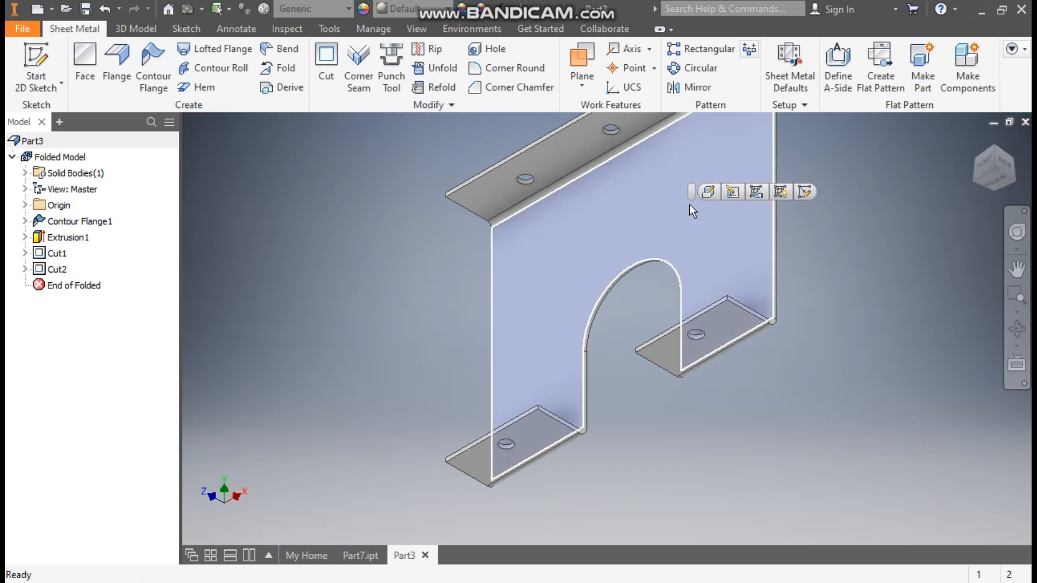
click(808, 193)
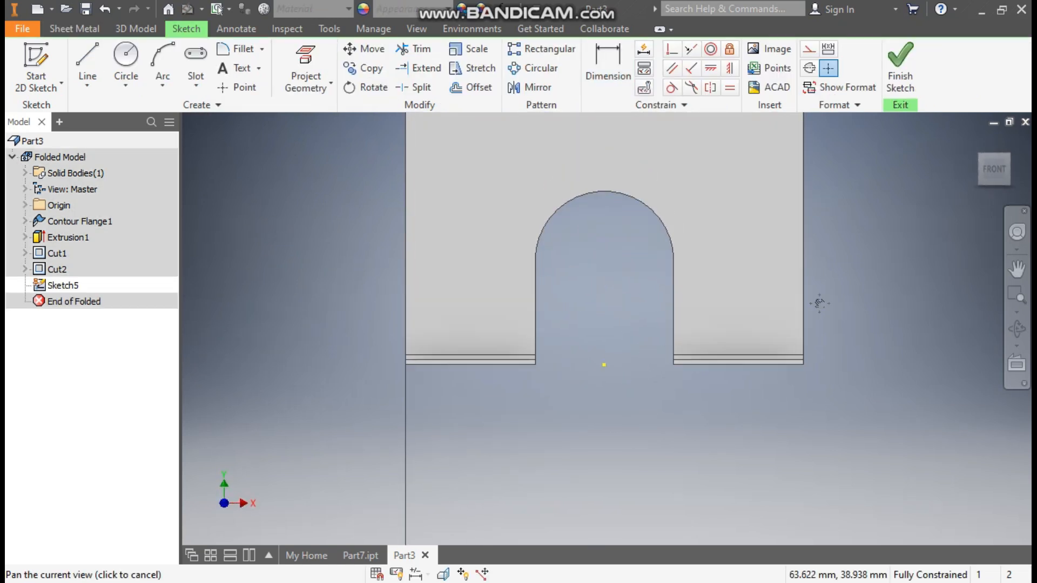
middle_drag(815, 301, 818, 332)
scroll(818, 331, up, 1)
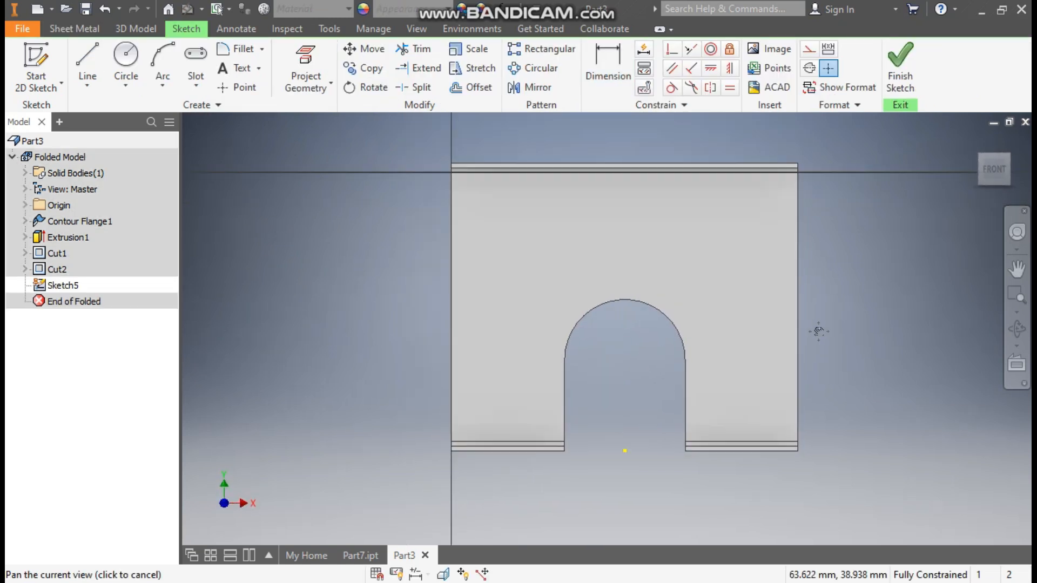
click(135, 60)
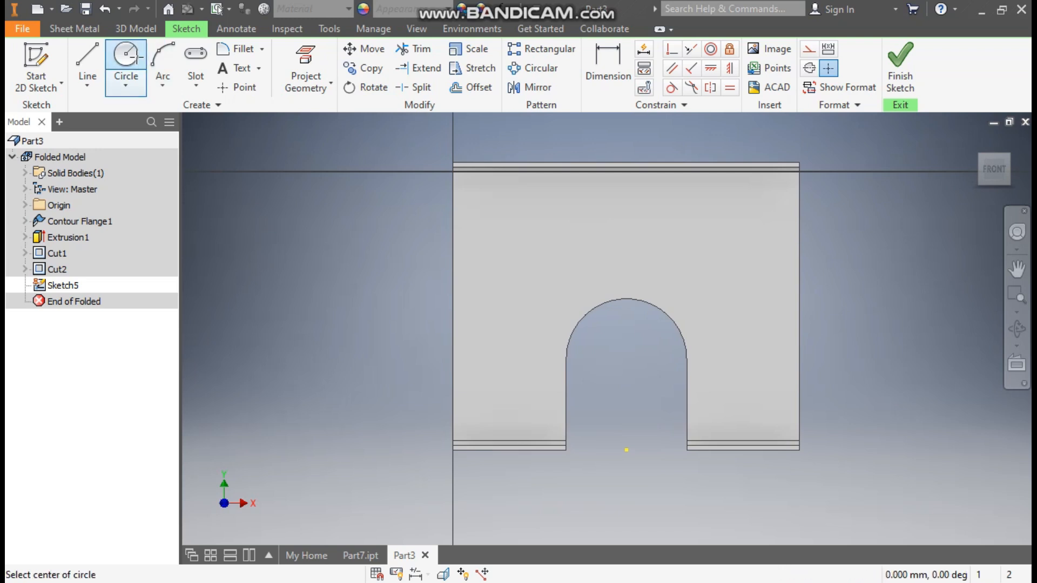
click(479, 408)
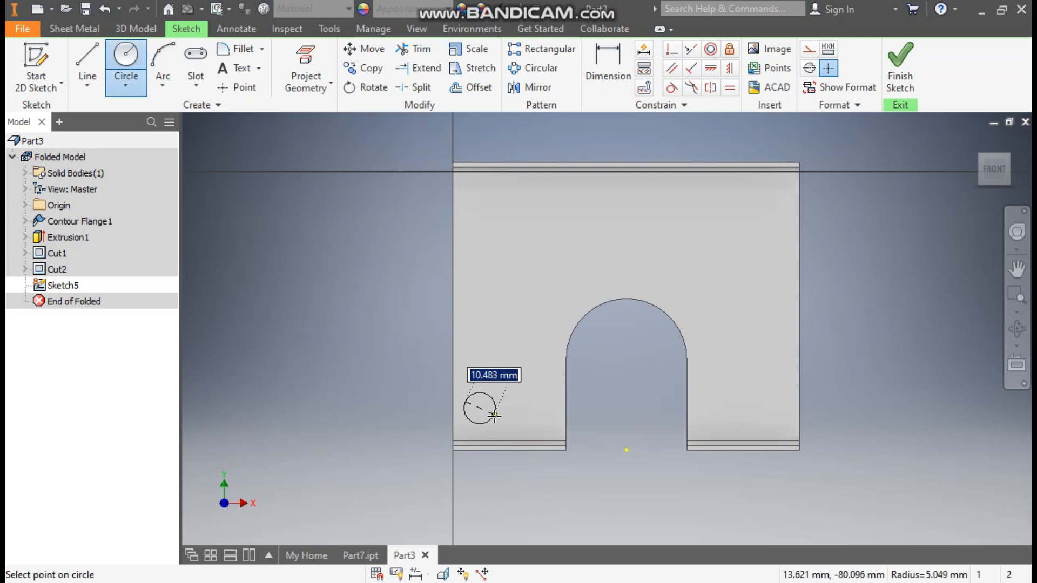
text(4)
key(Return)
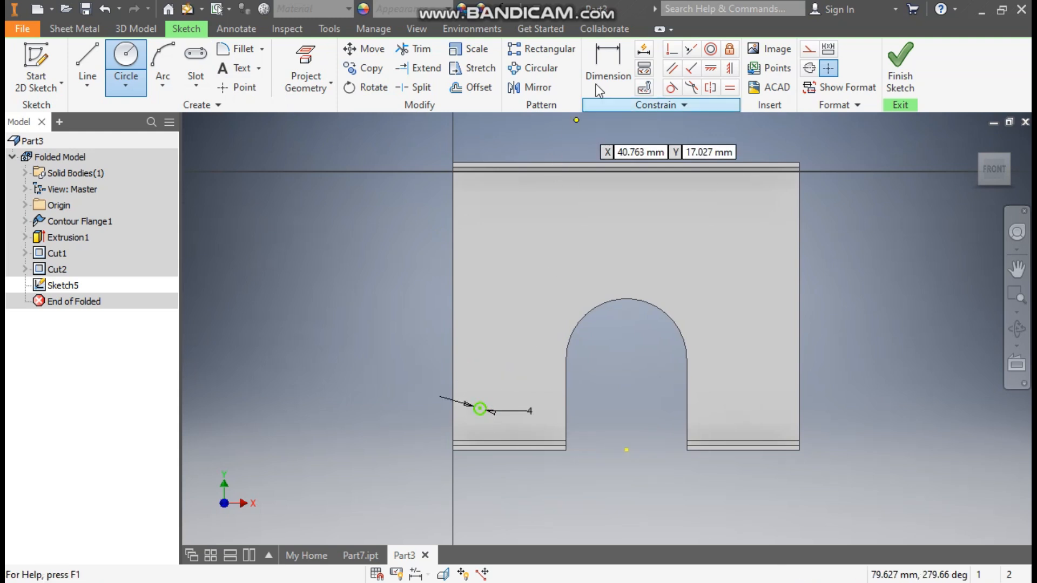
Step: Dimension the 4 mm circle's centre 17.7 mm above the web's lower-left bottom edge
click(605, 70)
scroll(517, 403, up, 3)
middle_drag(491, 439, 543, 344)
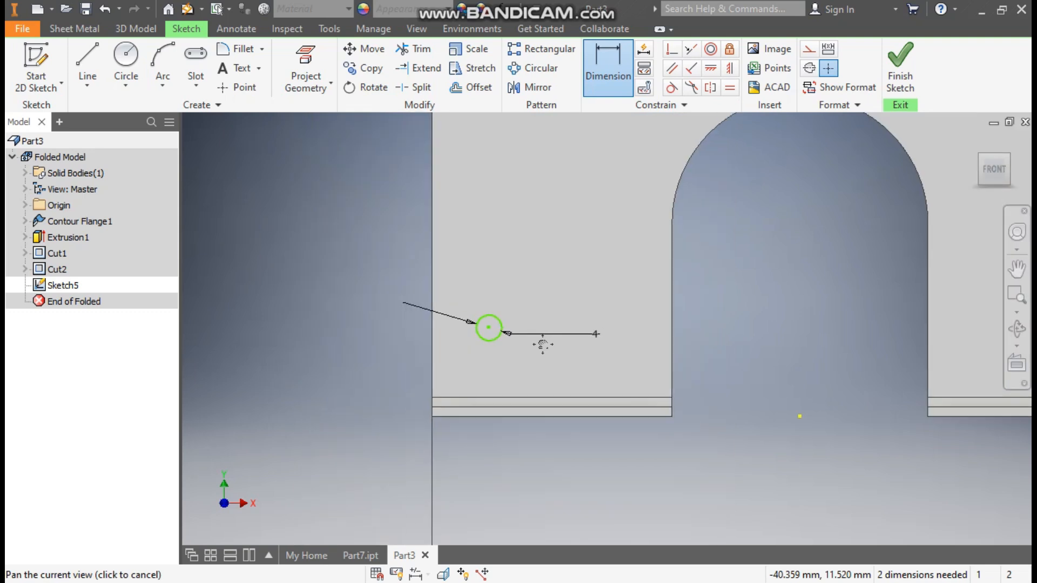
click(509, 417)
click(489, 327)
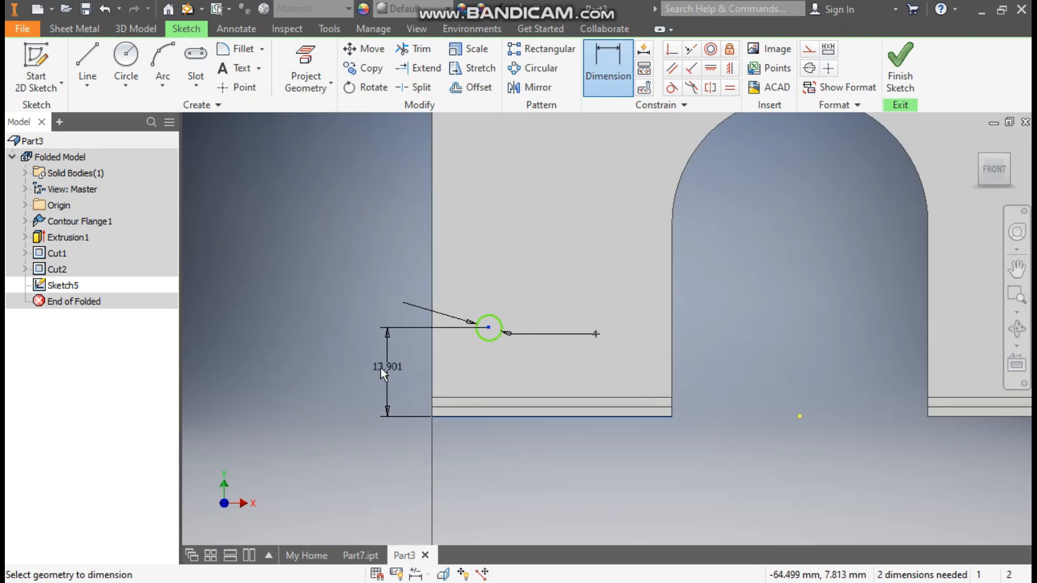
click(379, 368)
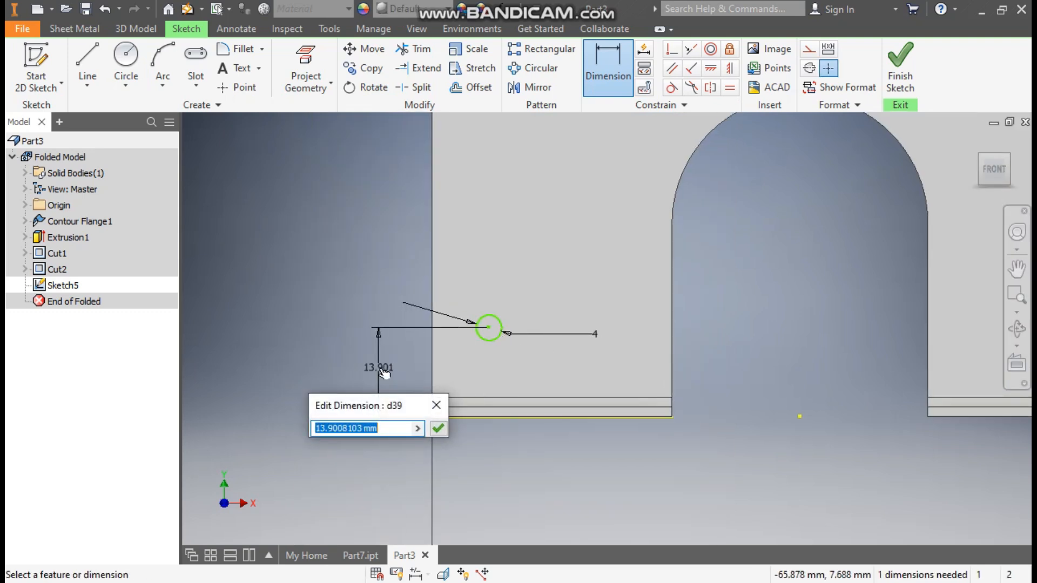
text(17)
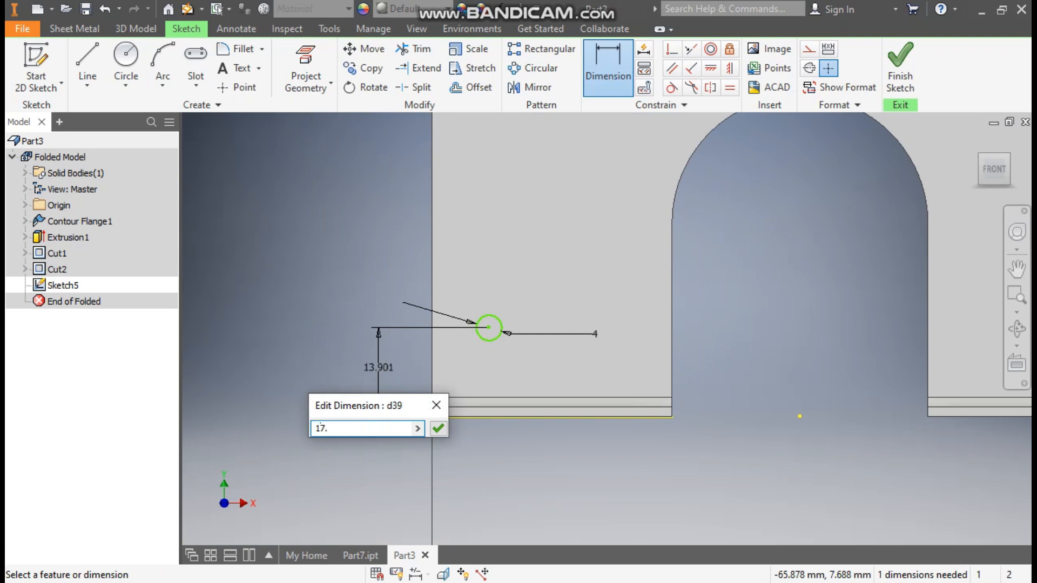
text(.7)
key(Return)
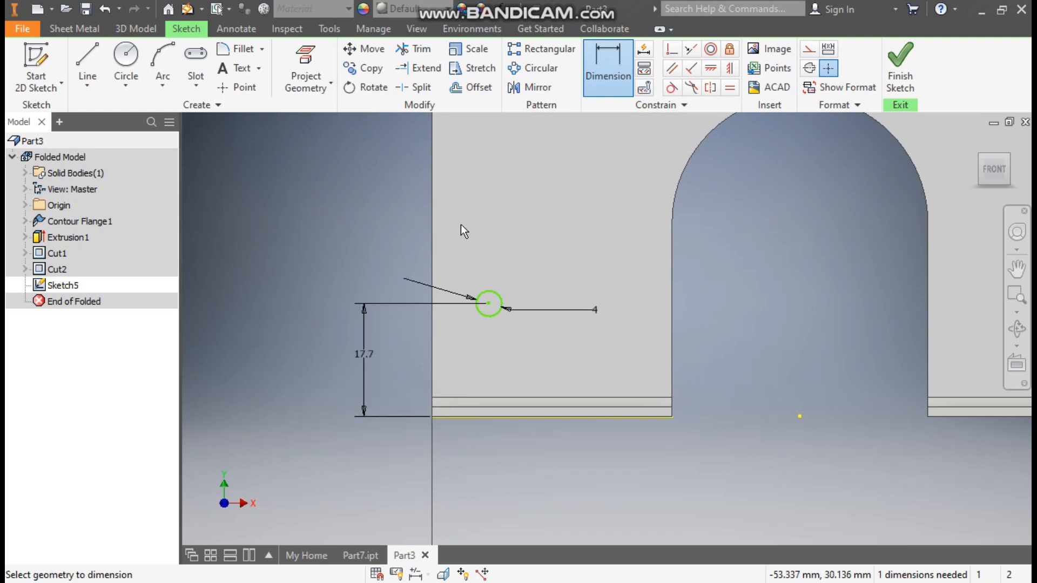
Step: Dimension the circle's centre 7.5 mm from the web's left vertical edge
click(434, 249)
click(489, 304)
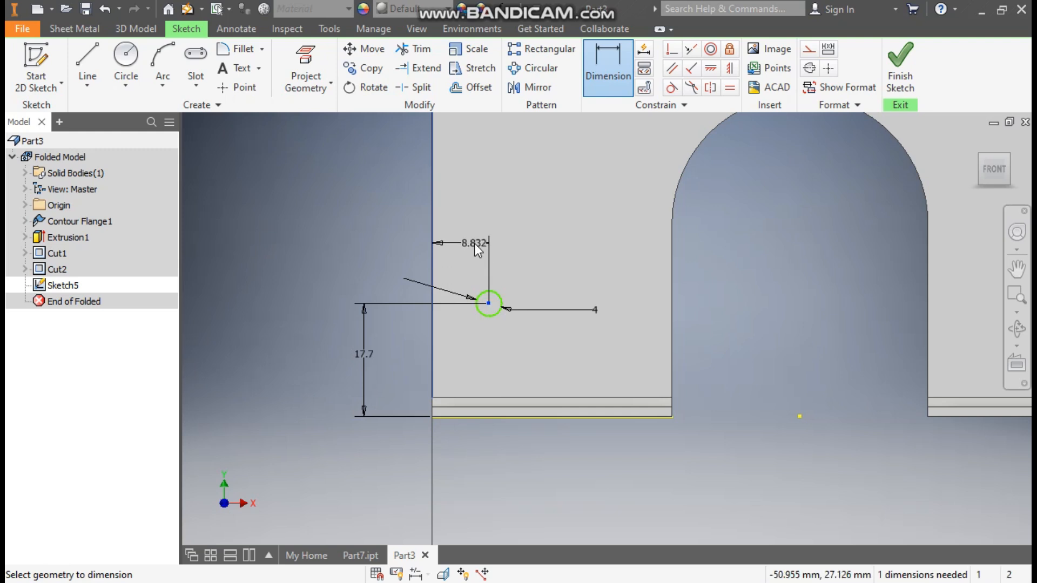
click(475, 245)
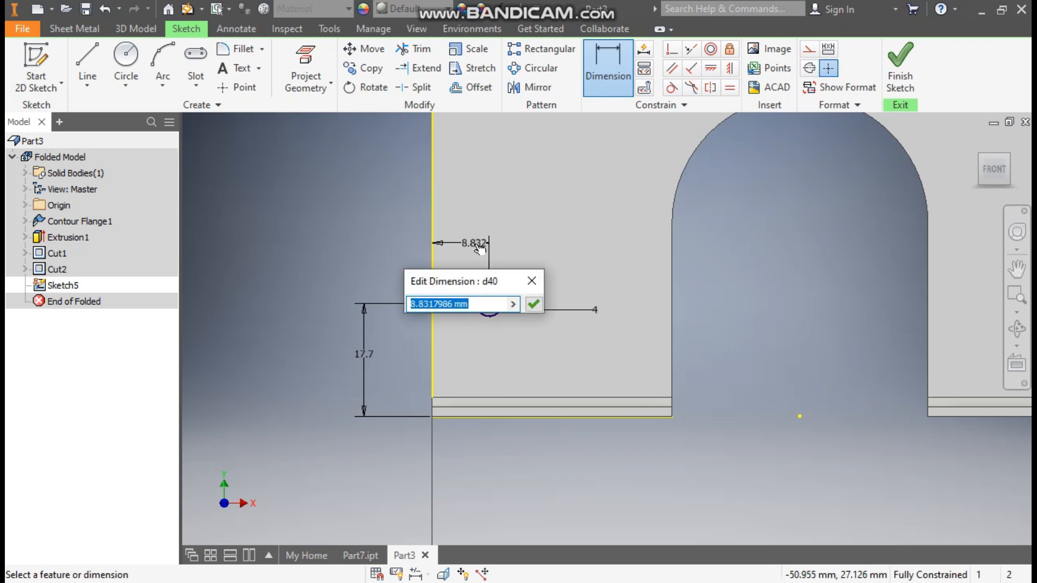
text(7.5)
key(Return)
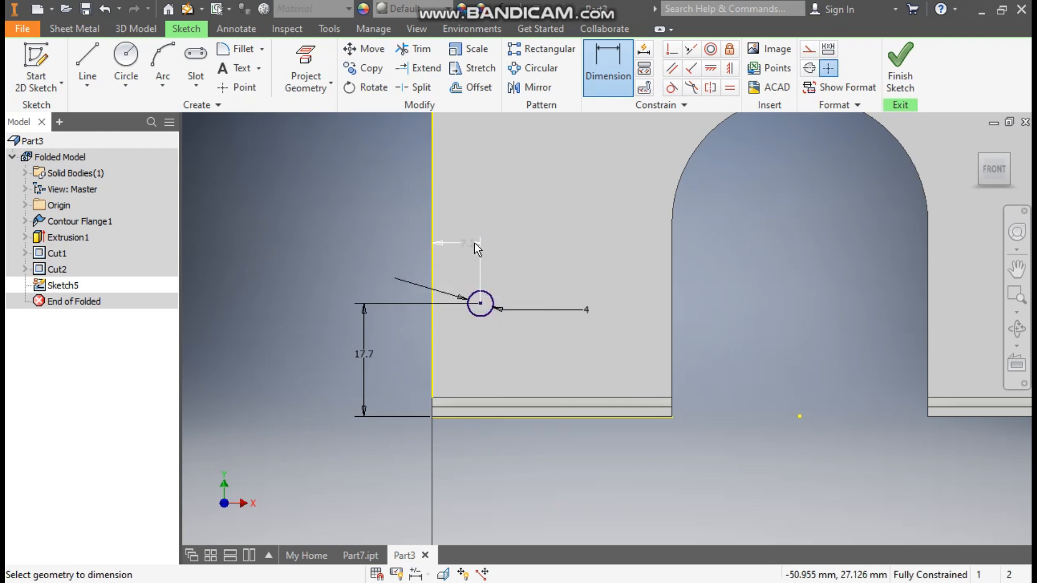
Step: Set up a rectangular pattern of the 4 mm circle with 3 instances spaced 30 mm upward along the web's left edge
scroll(542, 199, up, 2)
middle_drag(542, 200, 537, 329)
scroll(543, 270, up, 1)
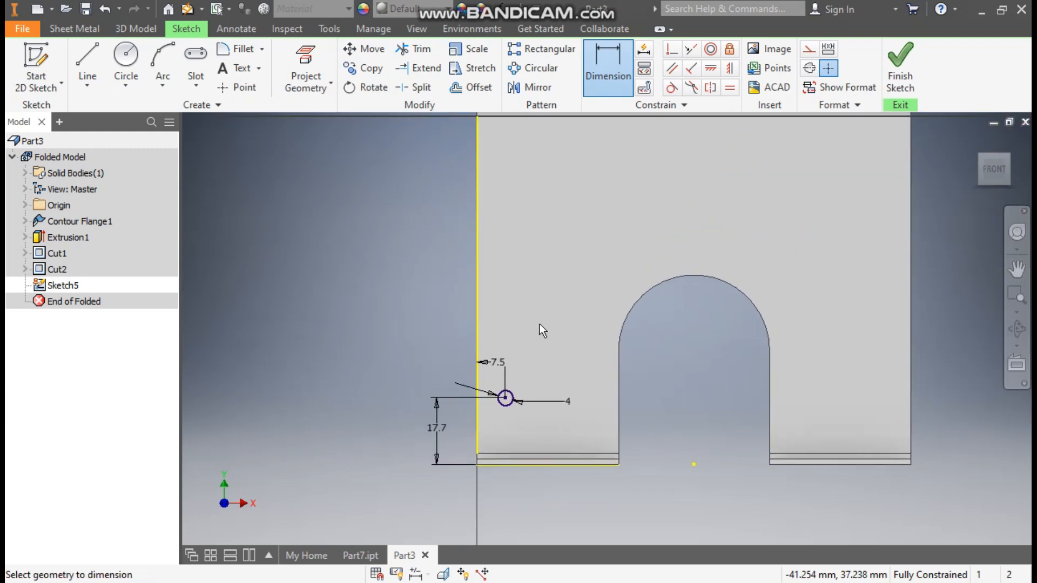
click(541, 49)
click(514, 400)
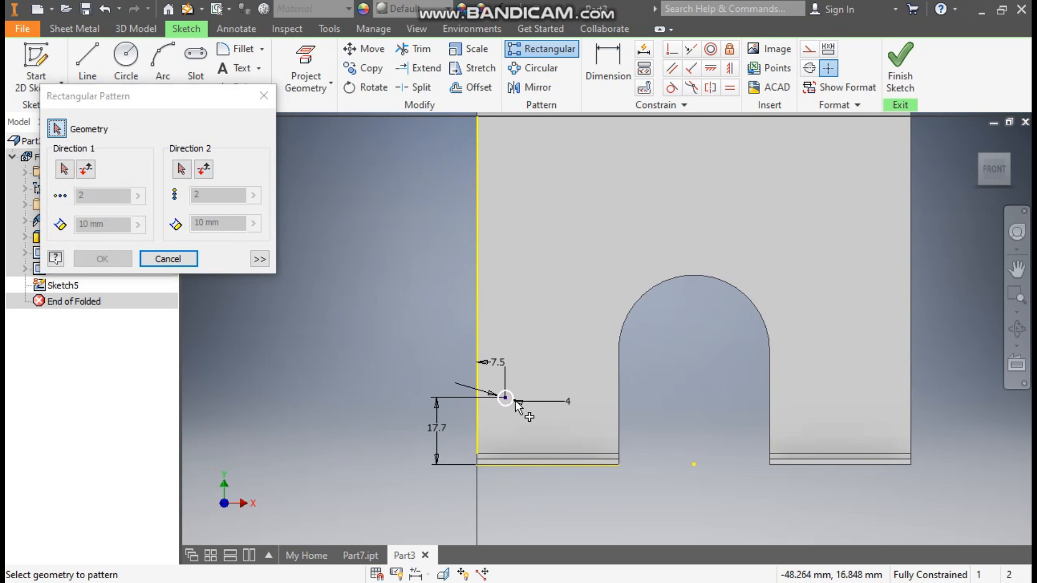
click(65, 170)
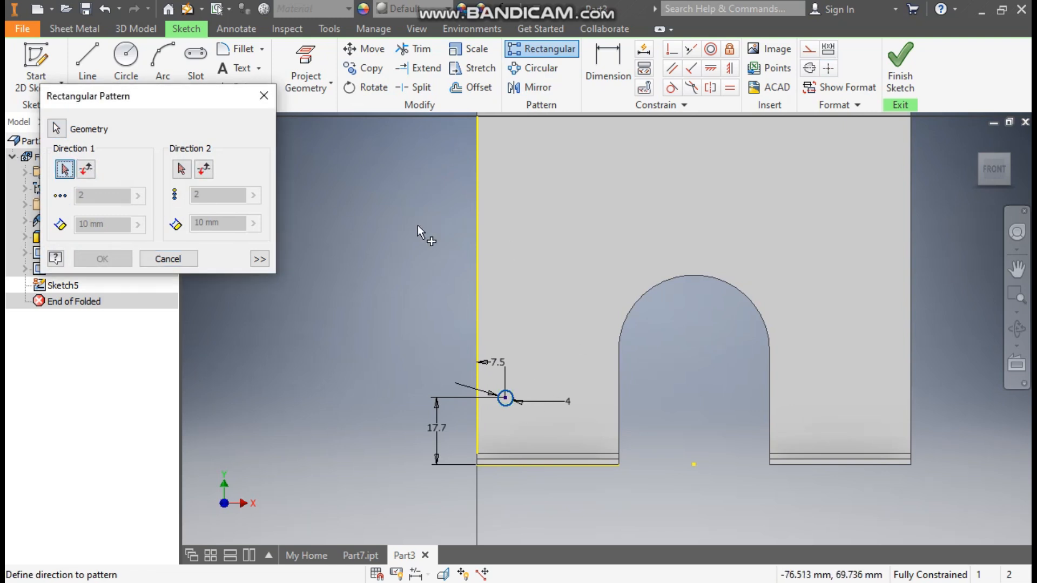
click(475, 322)
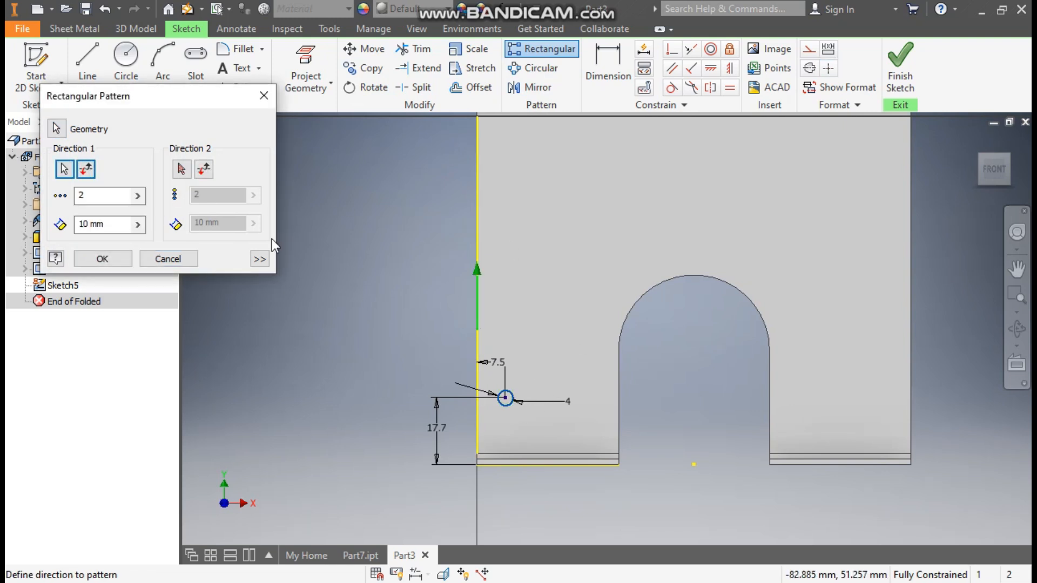
double_click(114, 199)
text(3)
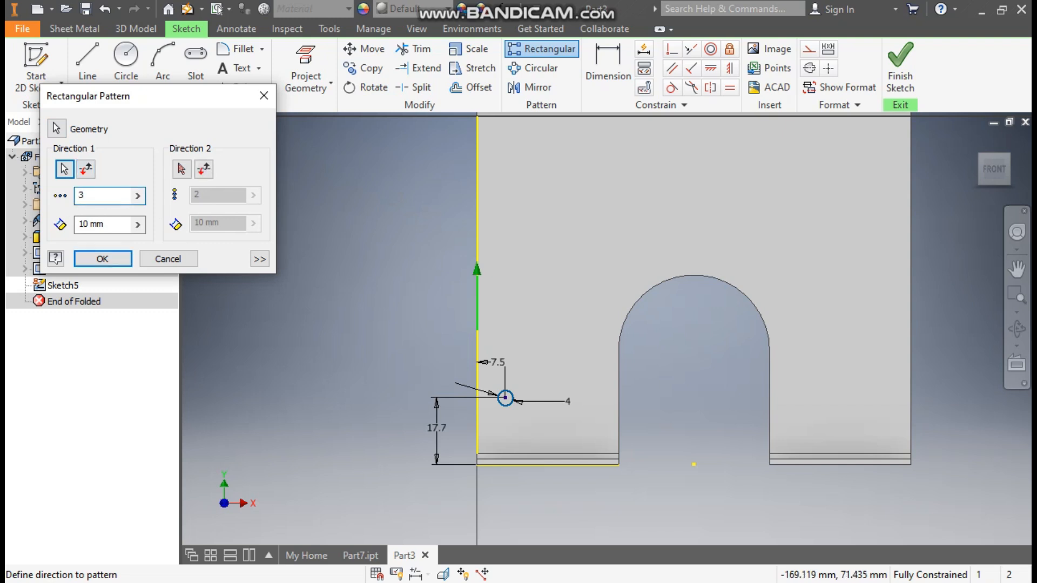
key(Tab)
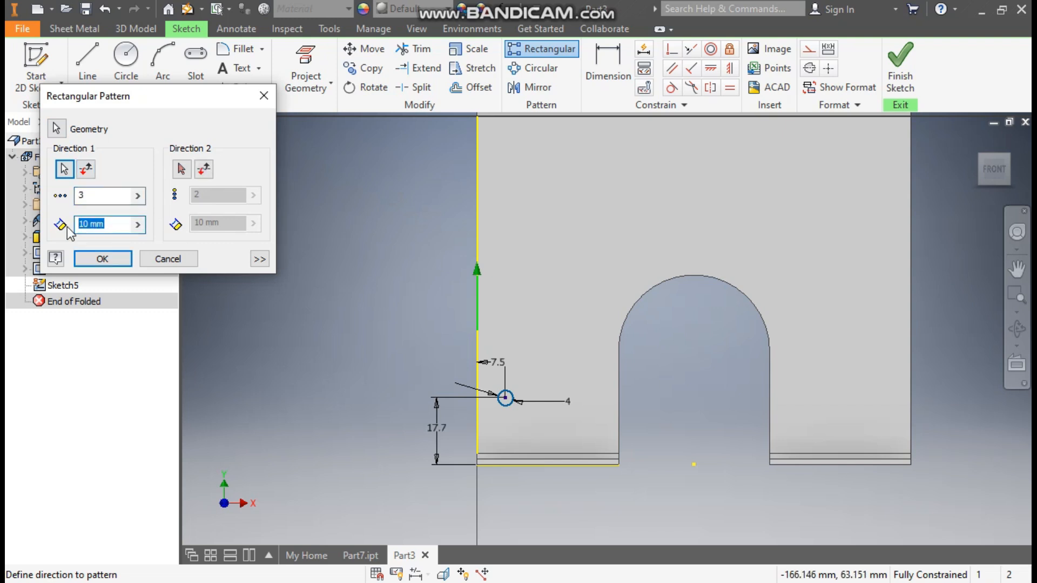
text(30)
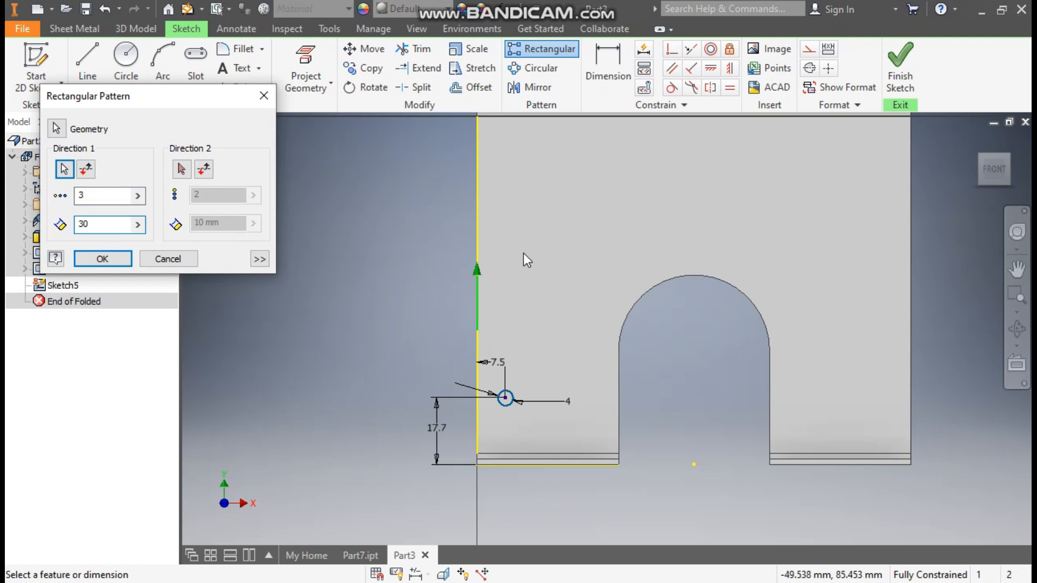
Step: Add a second pattern direction along the bottom edge with 2 instances spaced 100 mm, create the pattern and finish the sketch
click(181, 169)
click(595, 463)
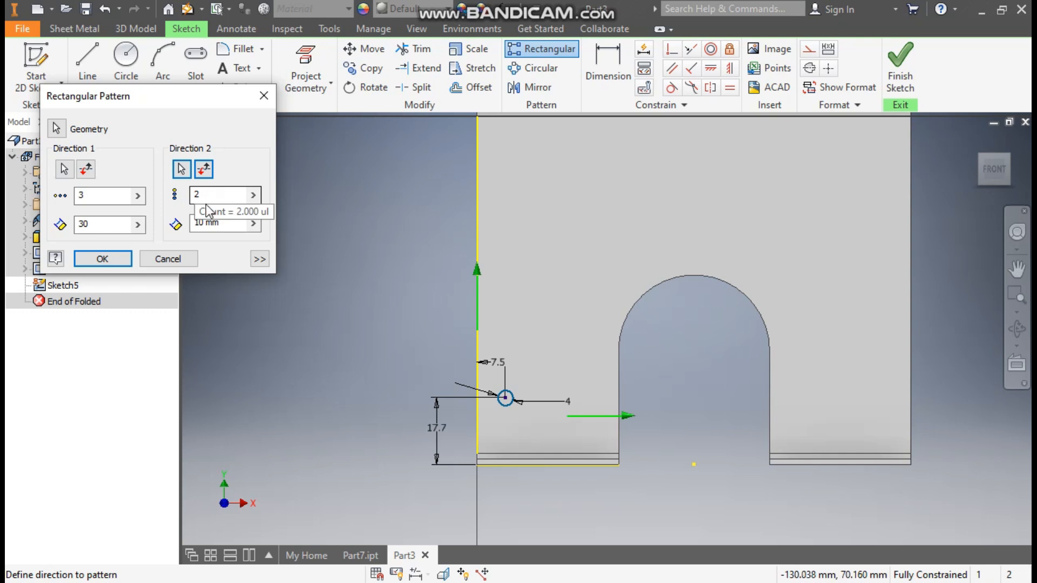
click(205, 222)
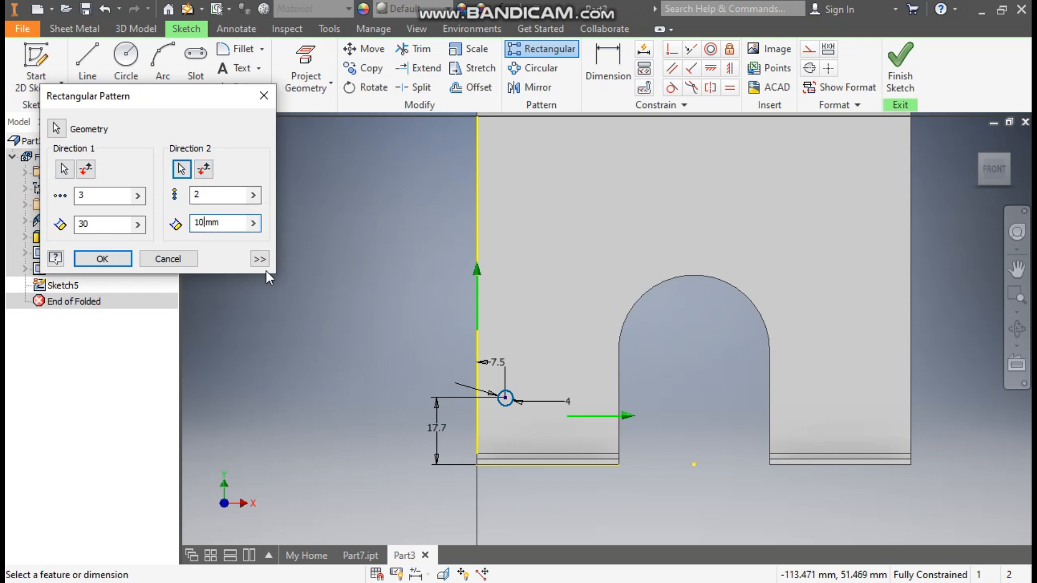
text(0)
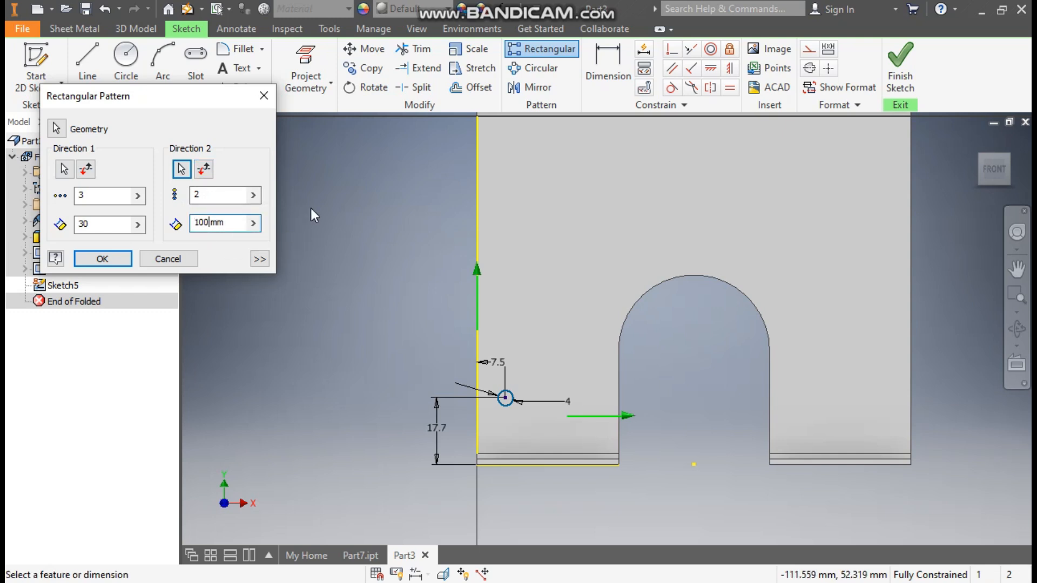
click(104, 259)
middle_drag(828, 247, 794, 254)
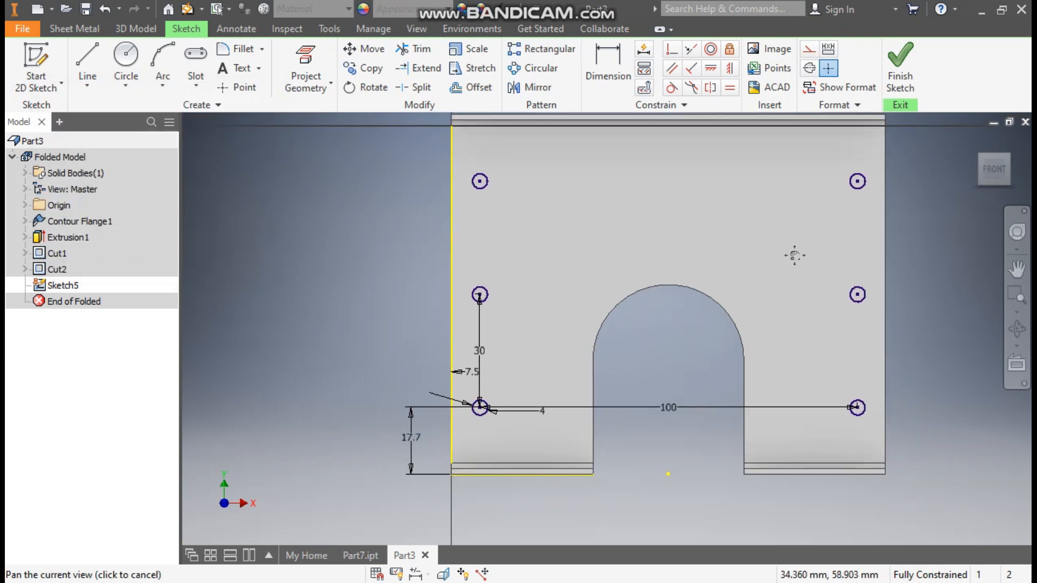
click(890, 78)
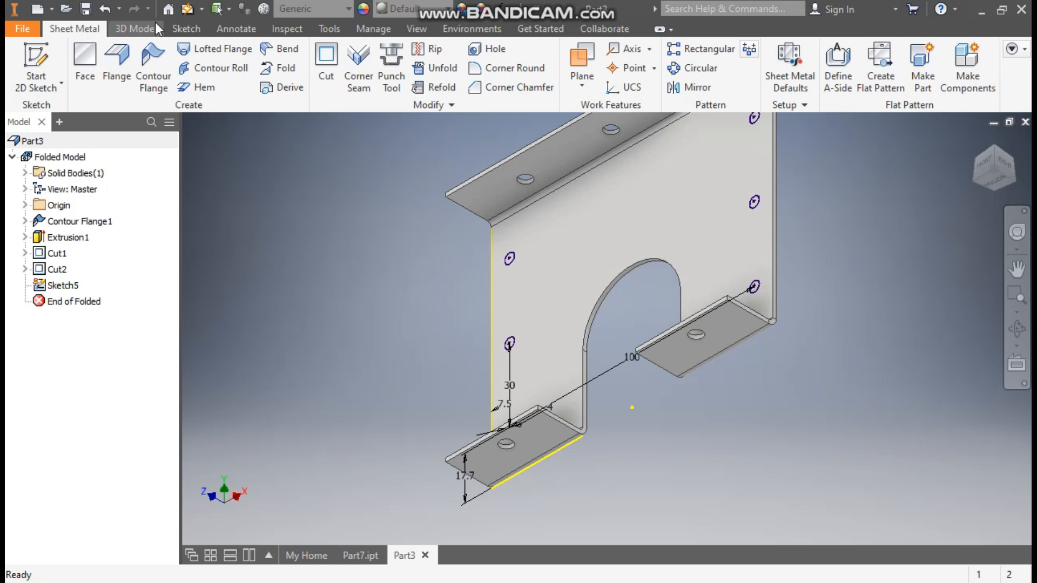
Step: Extrude the six patterned circles as a 10 mm cut going back through the vertical web
click(135, 29)
click(89, 60)
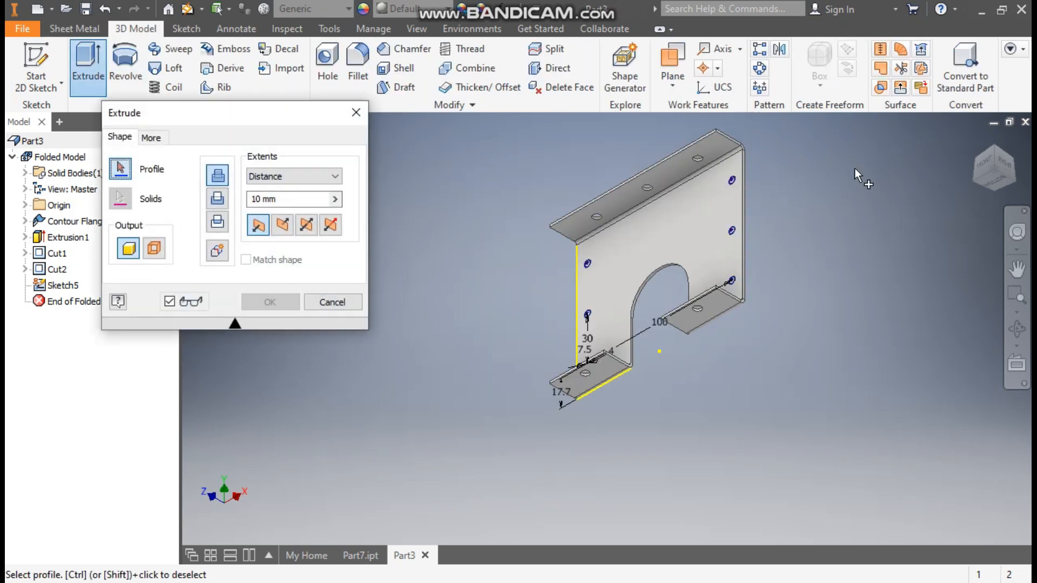
click(978, 150)
drag(872, 117, 298, 535)
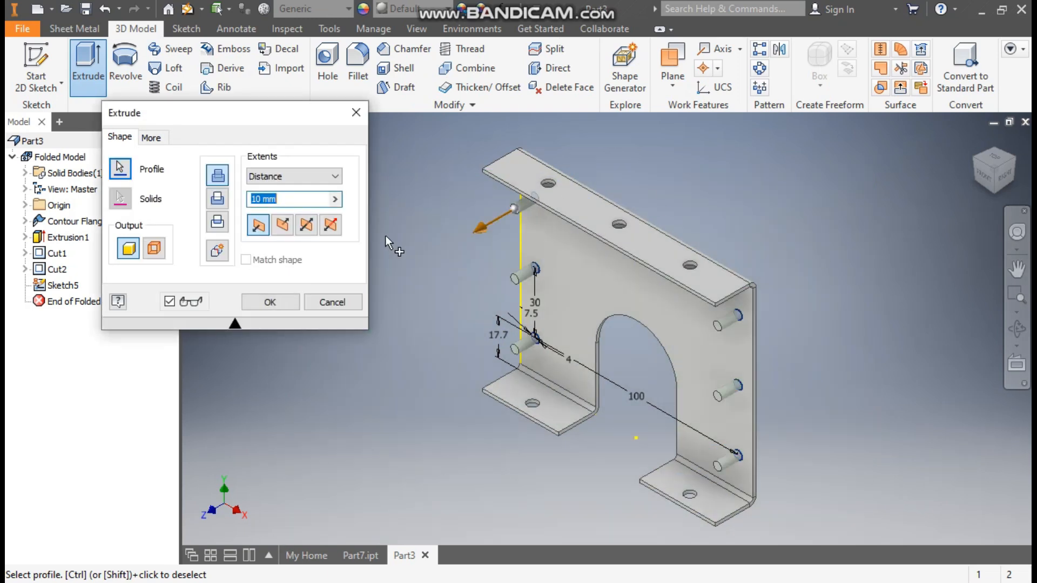
click(282, 225)
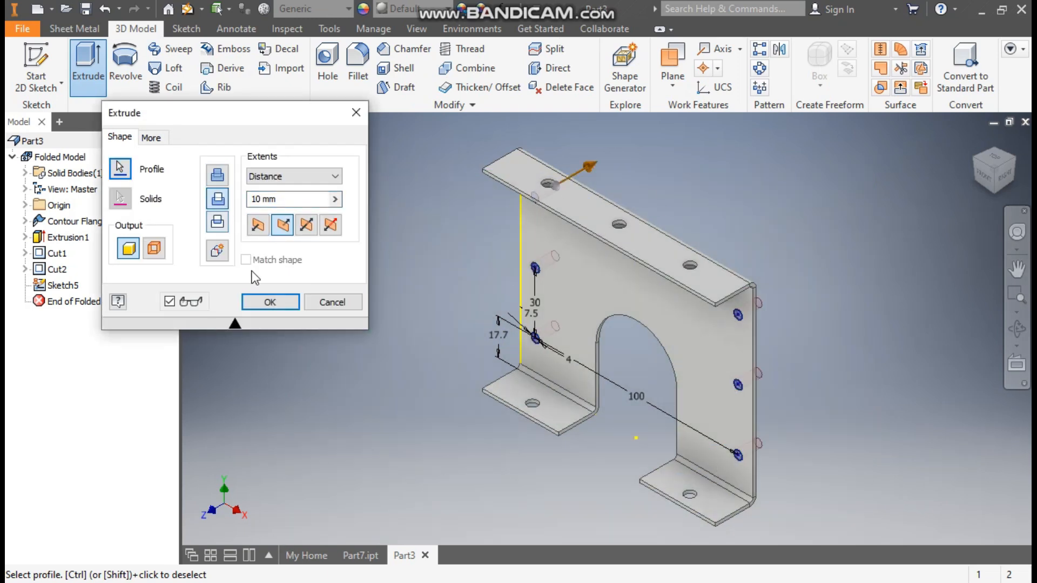
click(265, 302)
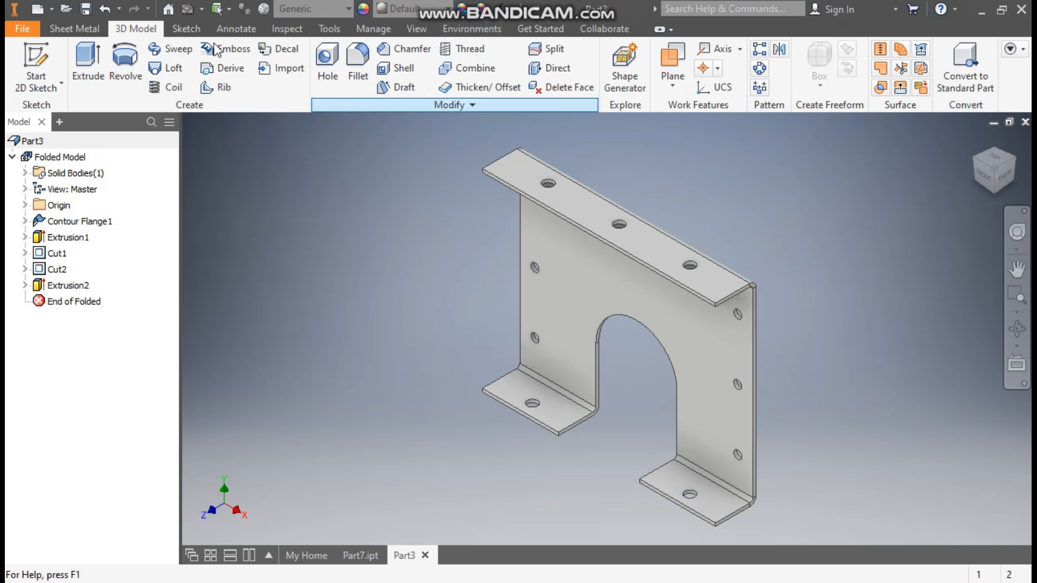
Step: Round the six outer corners of the top and bottom flanges with a 6 mm corner radius
click(71, 29)
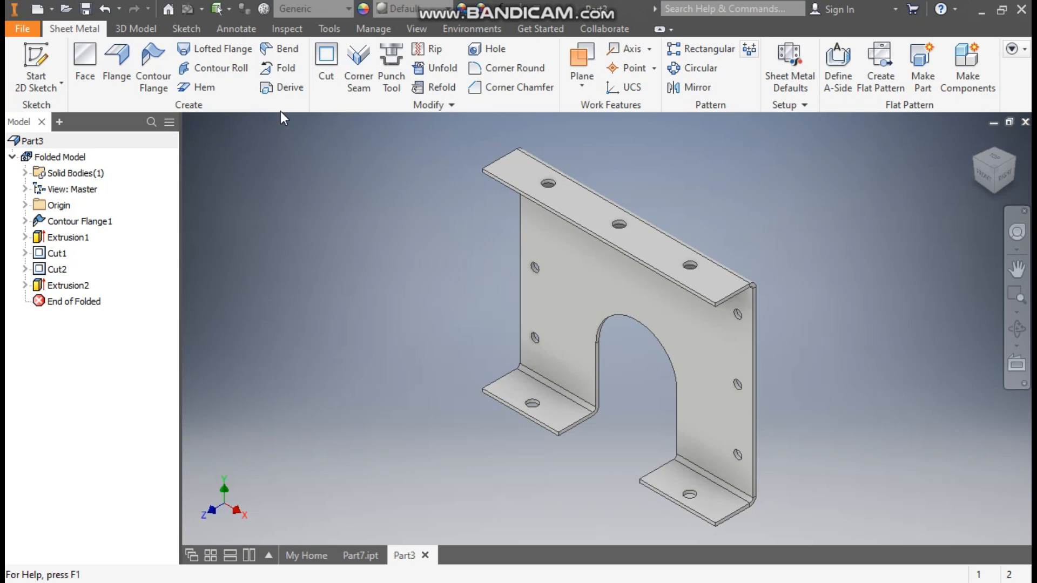
click(508, 66)
click(488, 171)
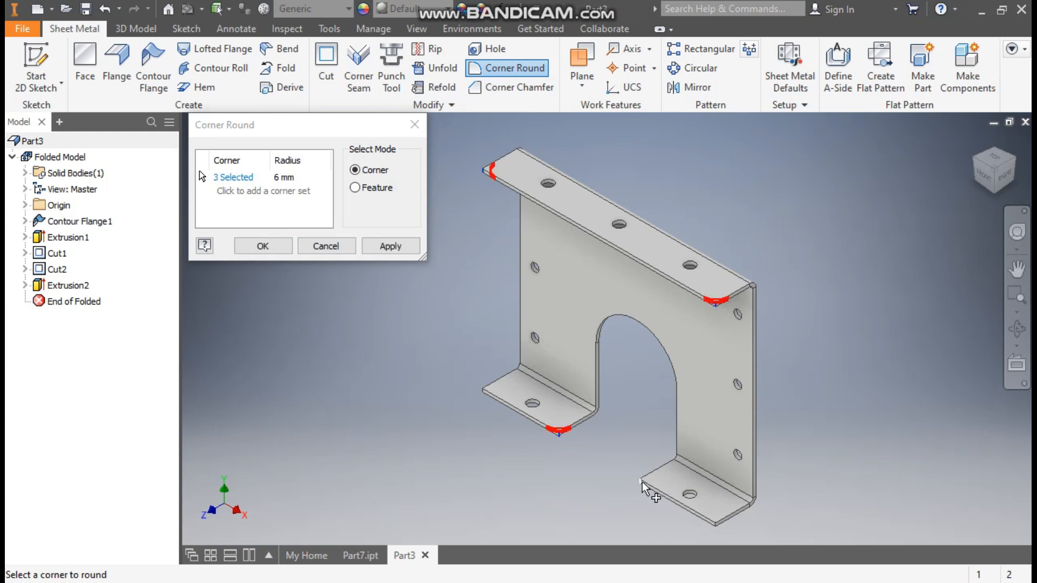
click(719, 526)
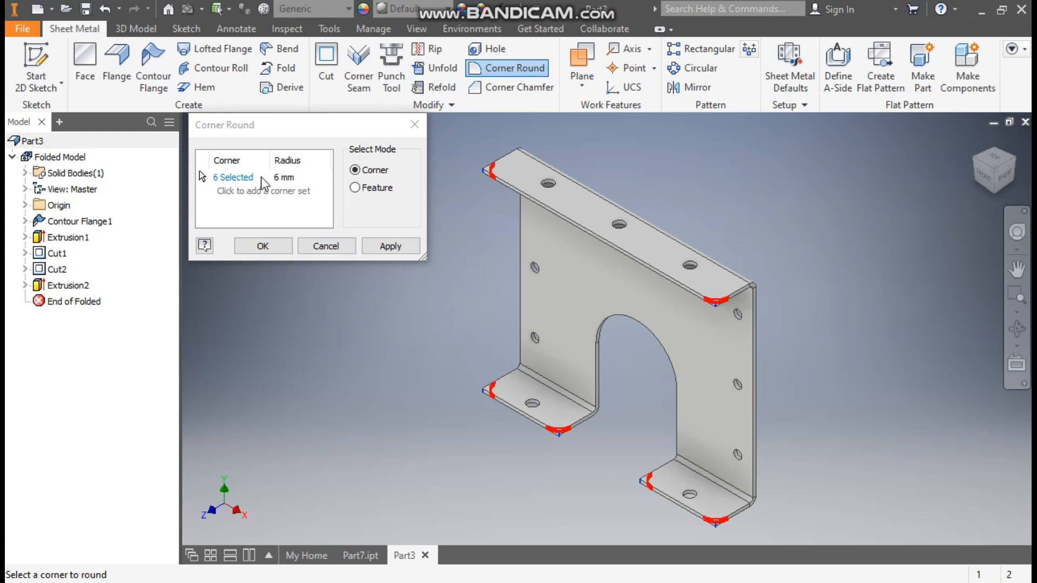
click(263, 245)
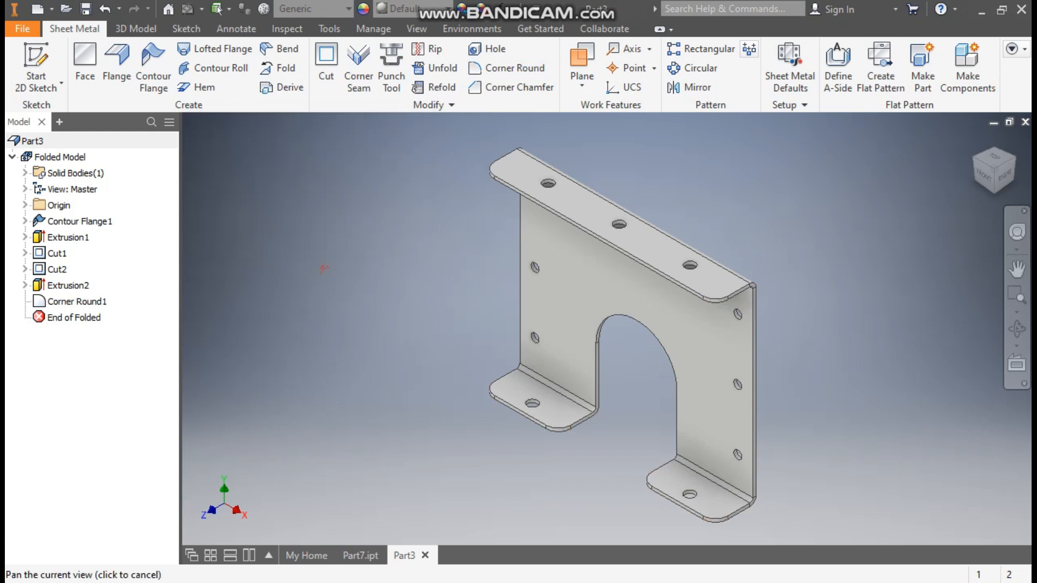
Step: Compare the part with the finished Part7.ipt, then return to Part3 and apply the Blue - Wall Paint - Glossy appearance
middle_drag(332, 276, 319, 272)
click(371, 553)
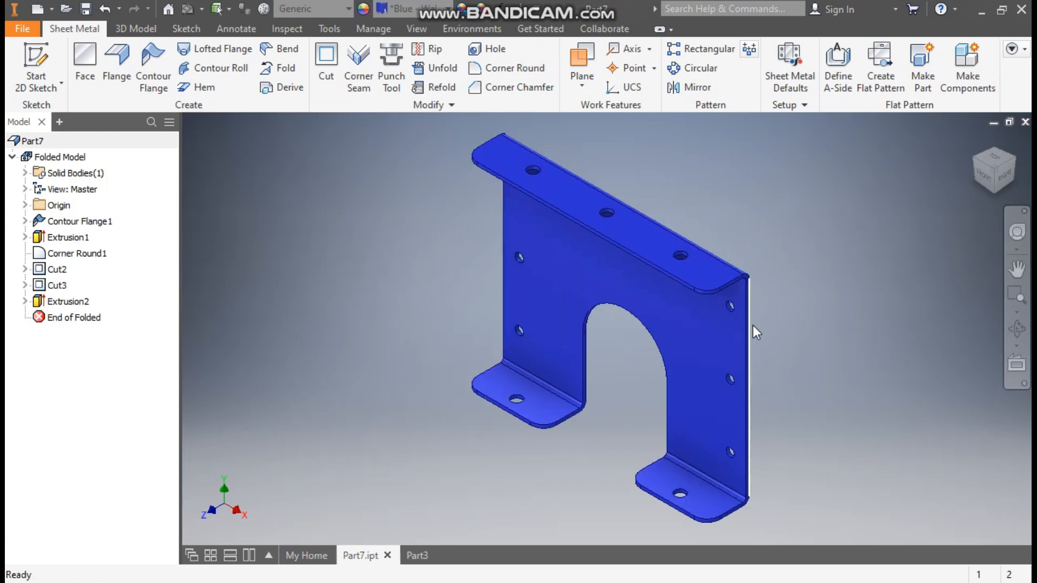
click(423, 555)
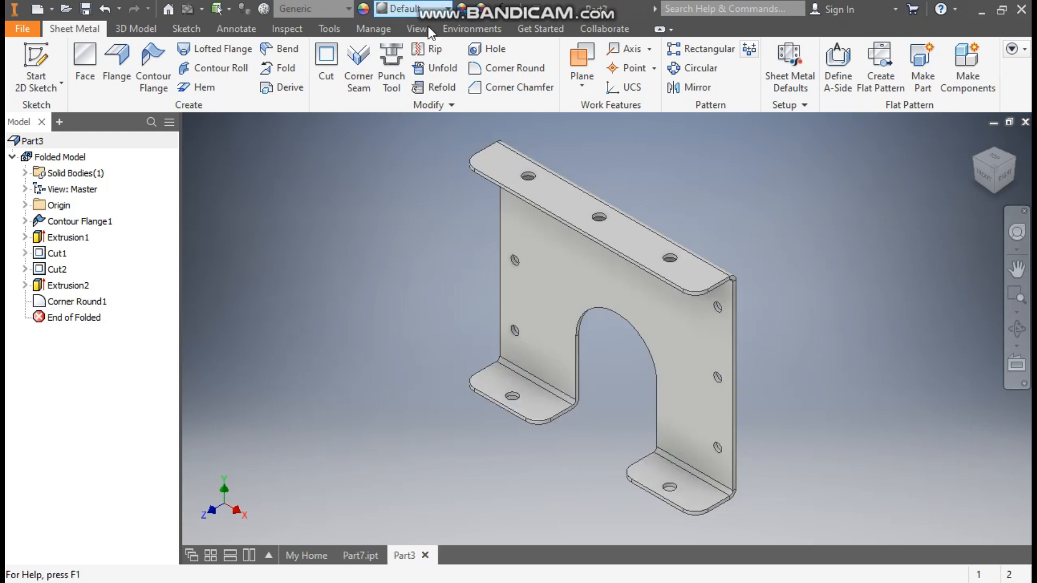
click(403, 8)
scroll(469, 237, up, 6)
scroll(466, 240, up, 5)
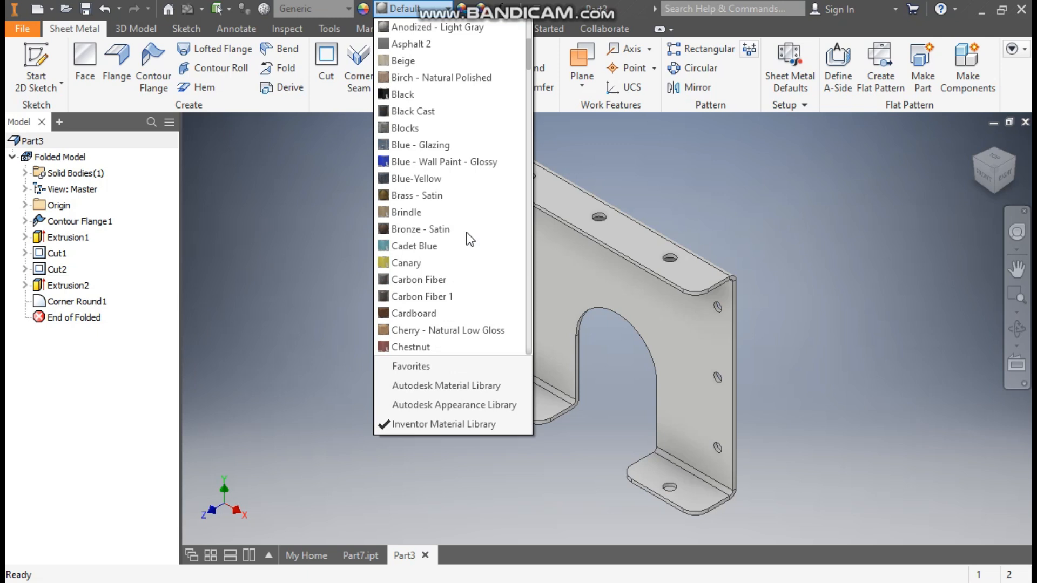
click(436, 161)
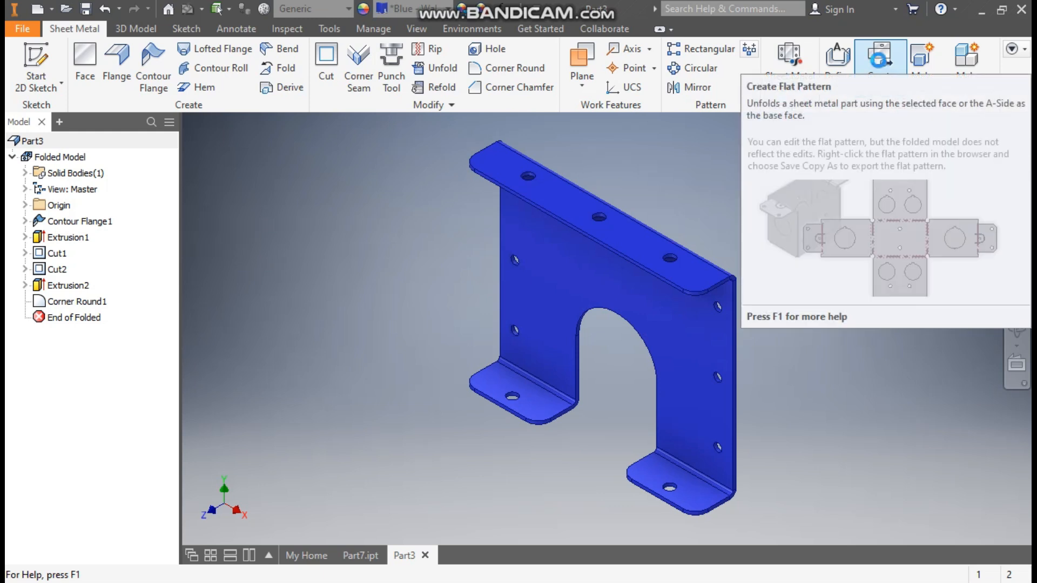
Step: Create the flat pattern of the sheet metal part and return to the folded model
click(881, 67)
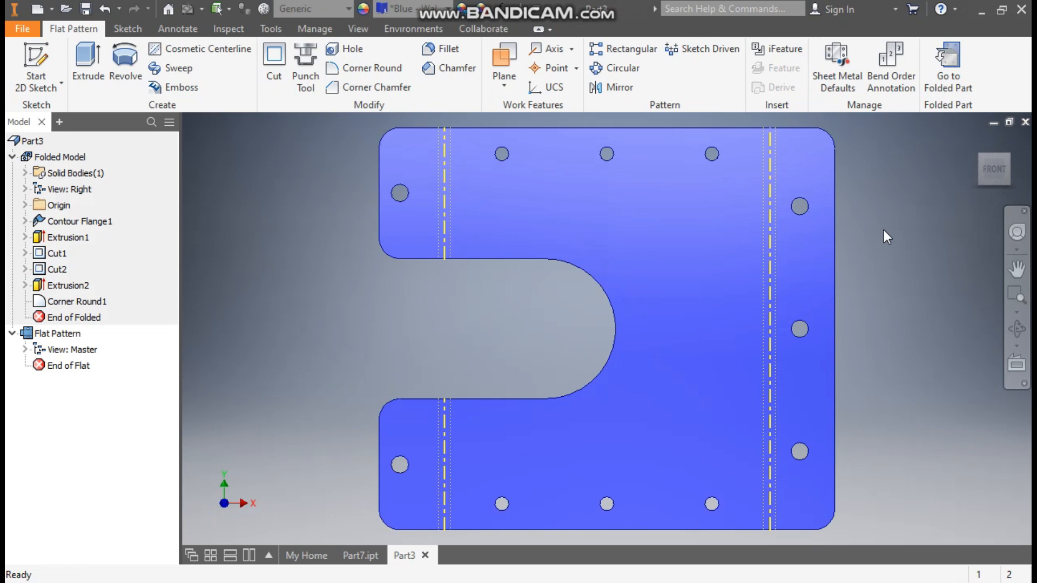
click(959, 64)
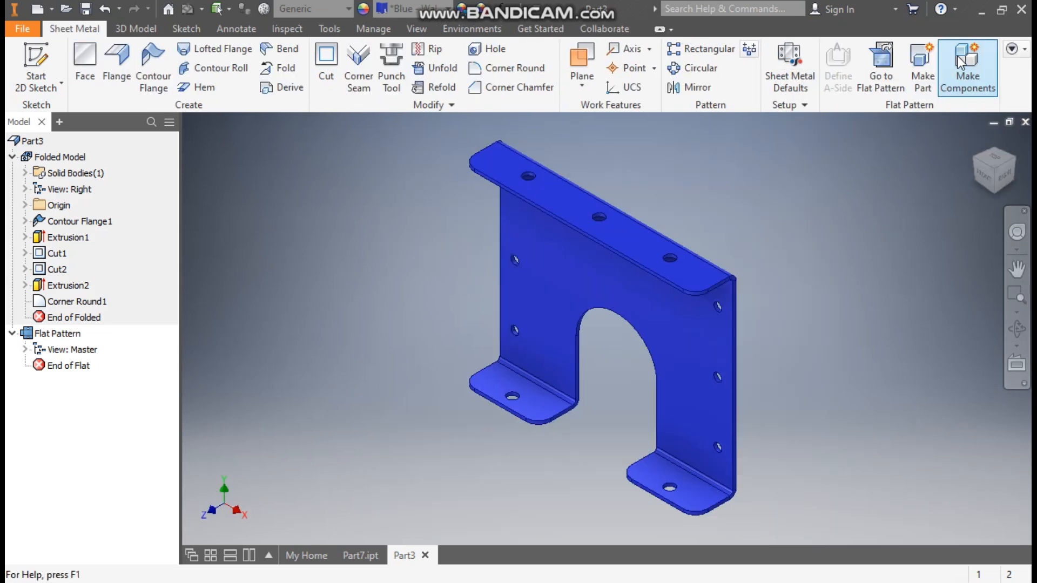